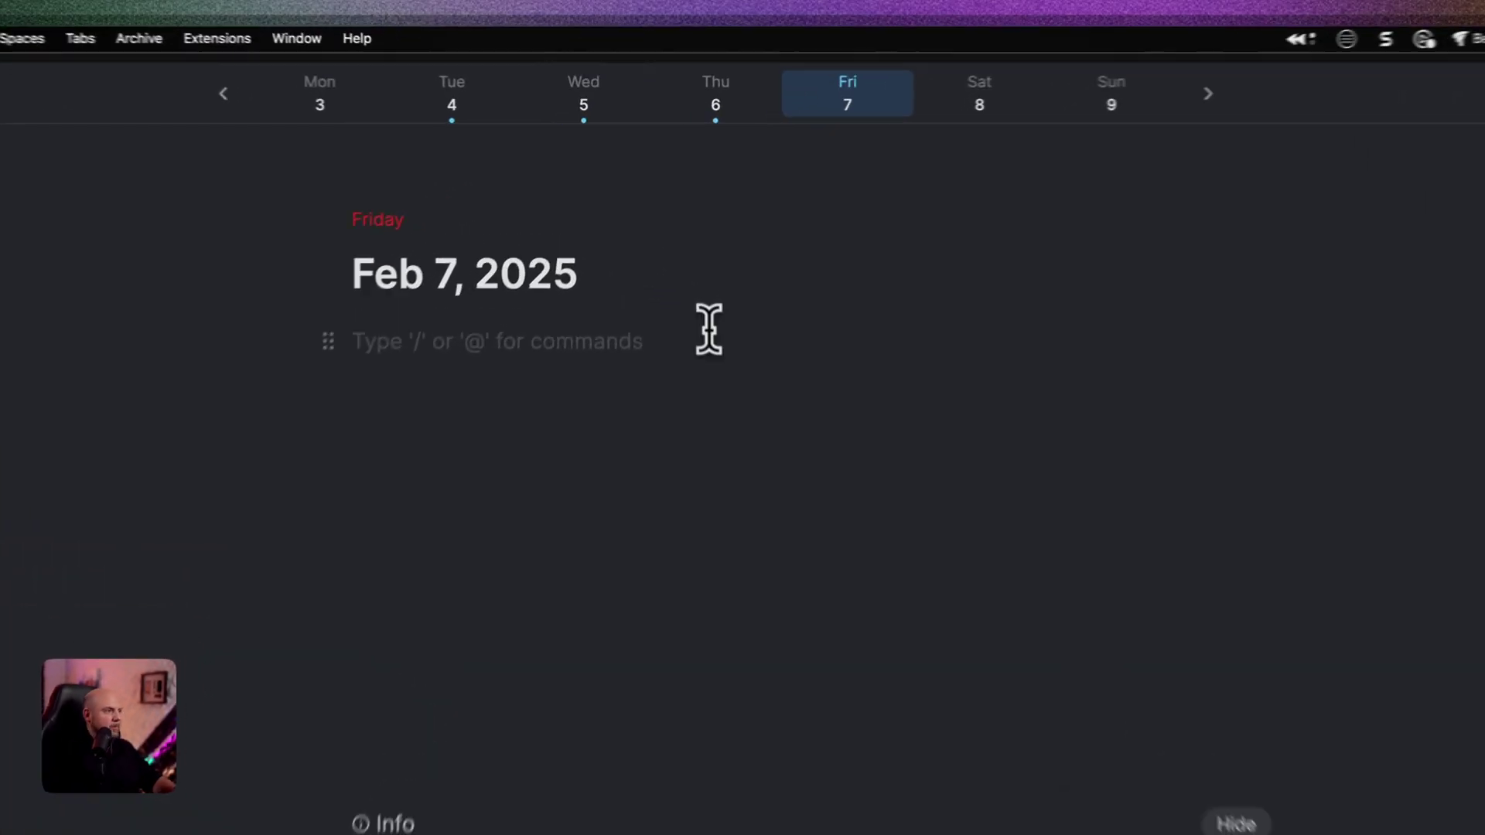
- Start the Feb 7, 2025 journal with a bullet "Meeting with" plus a mention of the contact's card, and add an empty nested bullet
{"action": "left_click", "coordinate": [661, 251]}
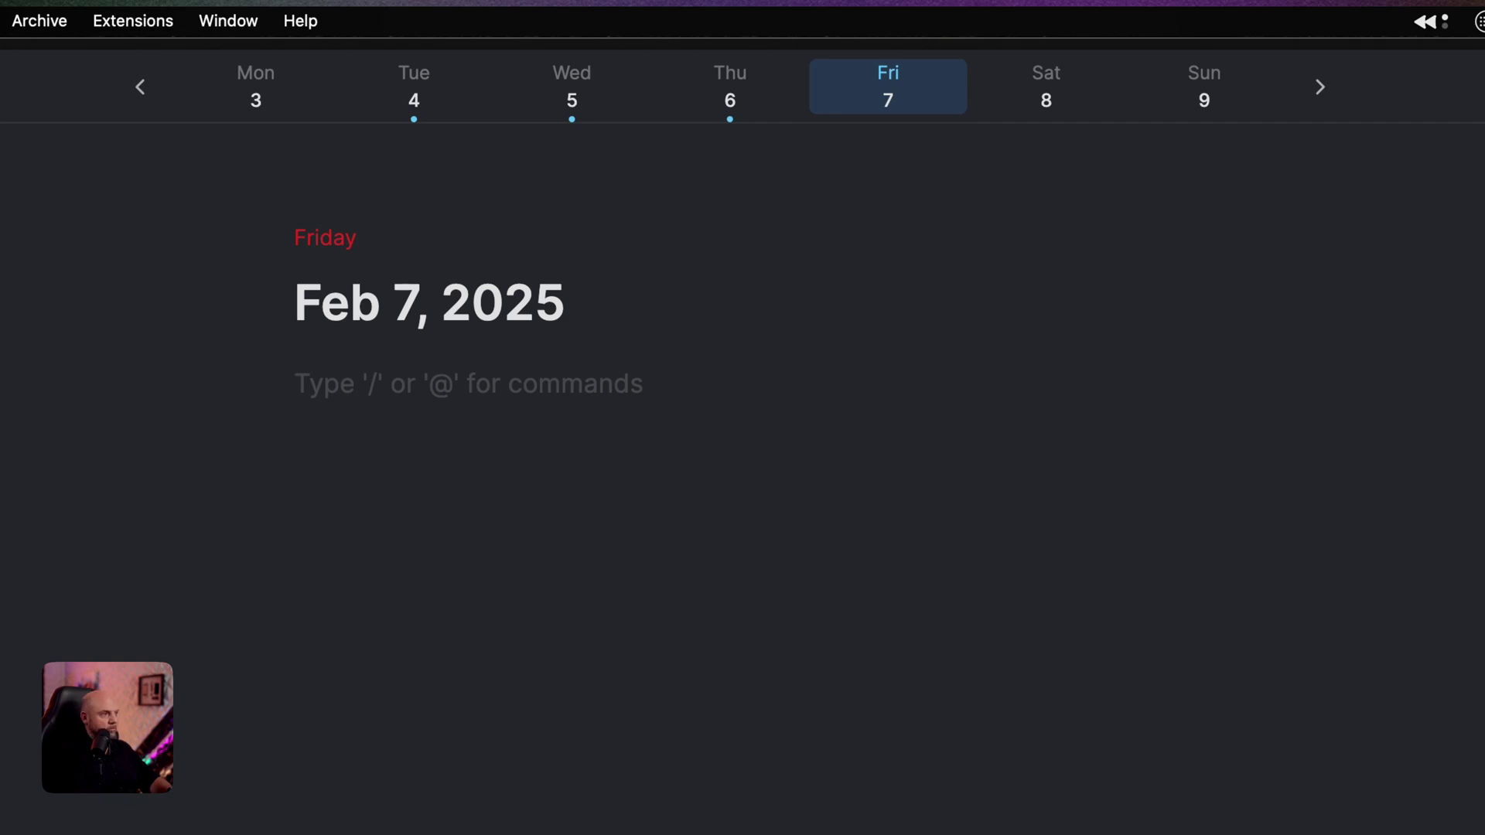
{"action": "type", "text": "- "}
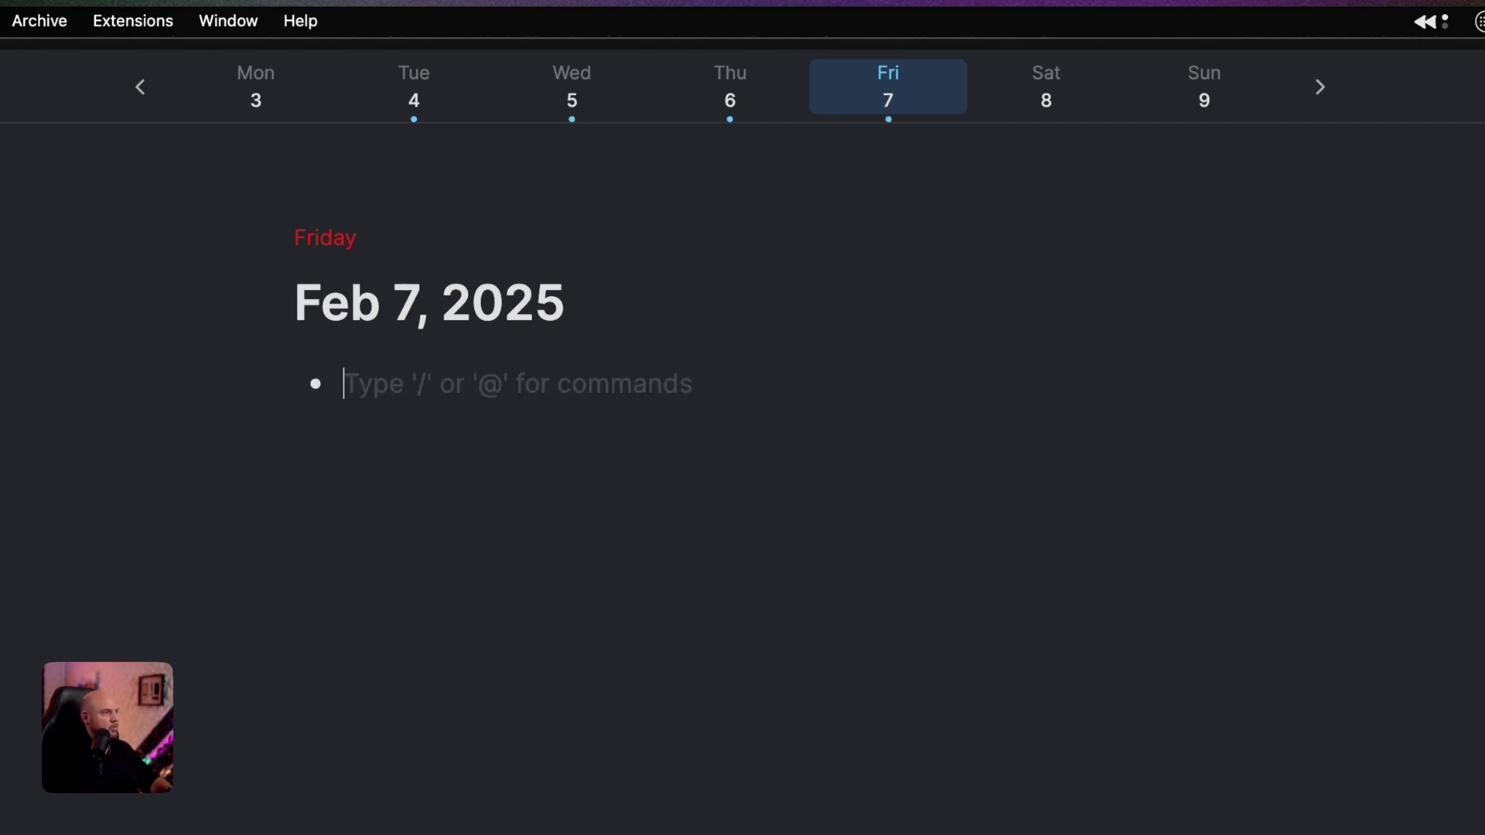
{"action": "type", "text": "Meeting with @pa"}
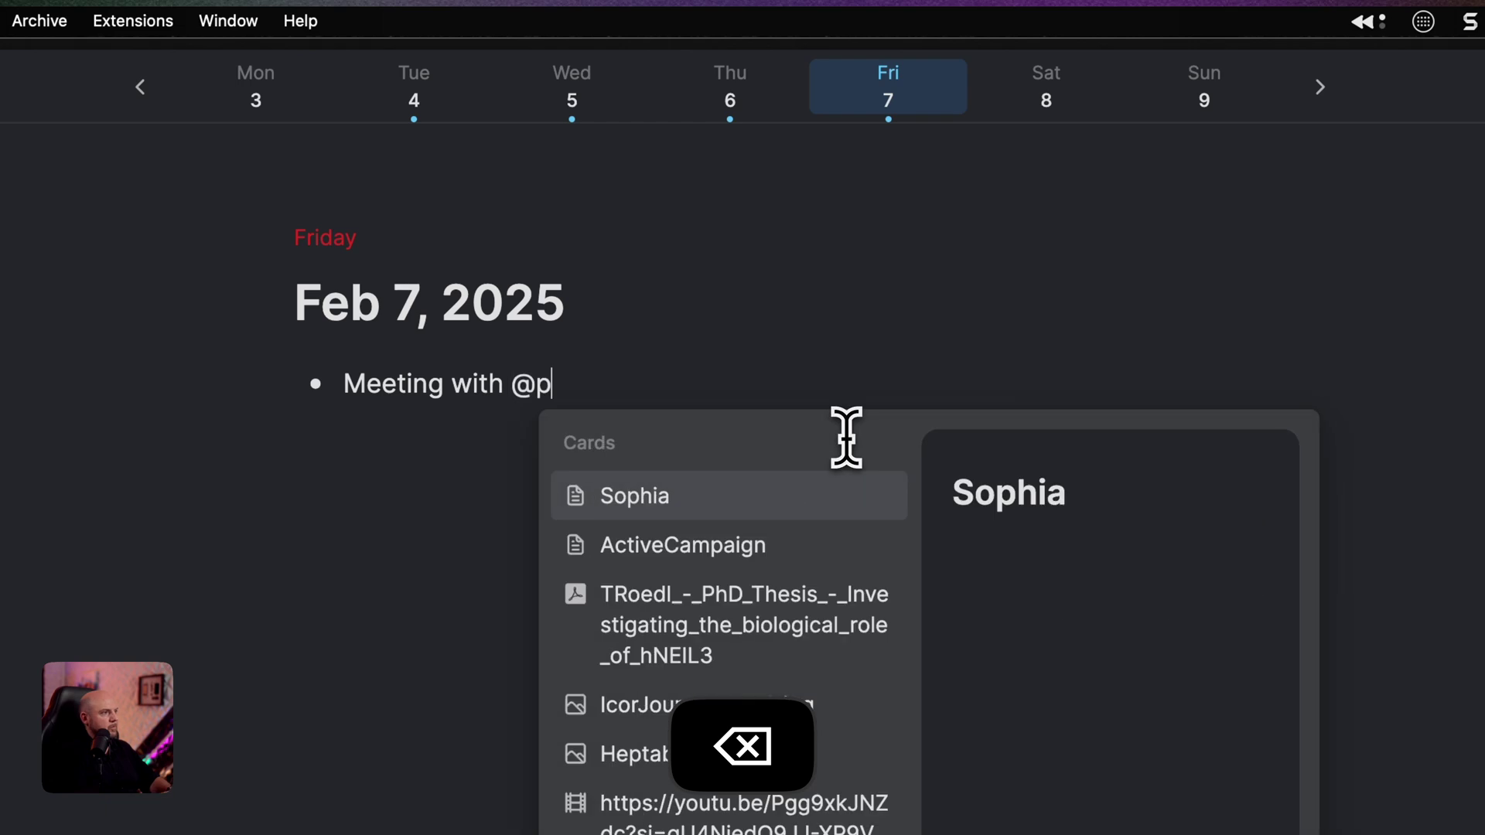
{"action": "key", "text": "Down"}
{"action": "key", "text": "Down"}
{"action": "key", "text": "Down"}
{"action": "key", "text": "Down"}
{"action": "key", "text": "Down"}
{"action": "key", "text": "Return"}
{"action": "type", "text": "and"}
{"action": "key", "text": "BackSpace"}
{"action": "key", "text": "BackSpace"}
{"action": "key", "text": "BackSpace"}
{"action": "key", "text": "BackSpace"}
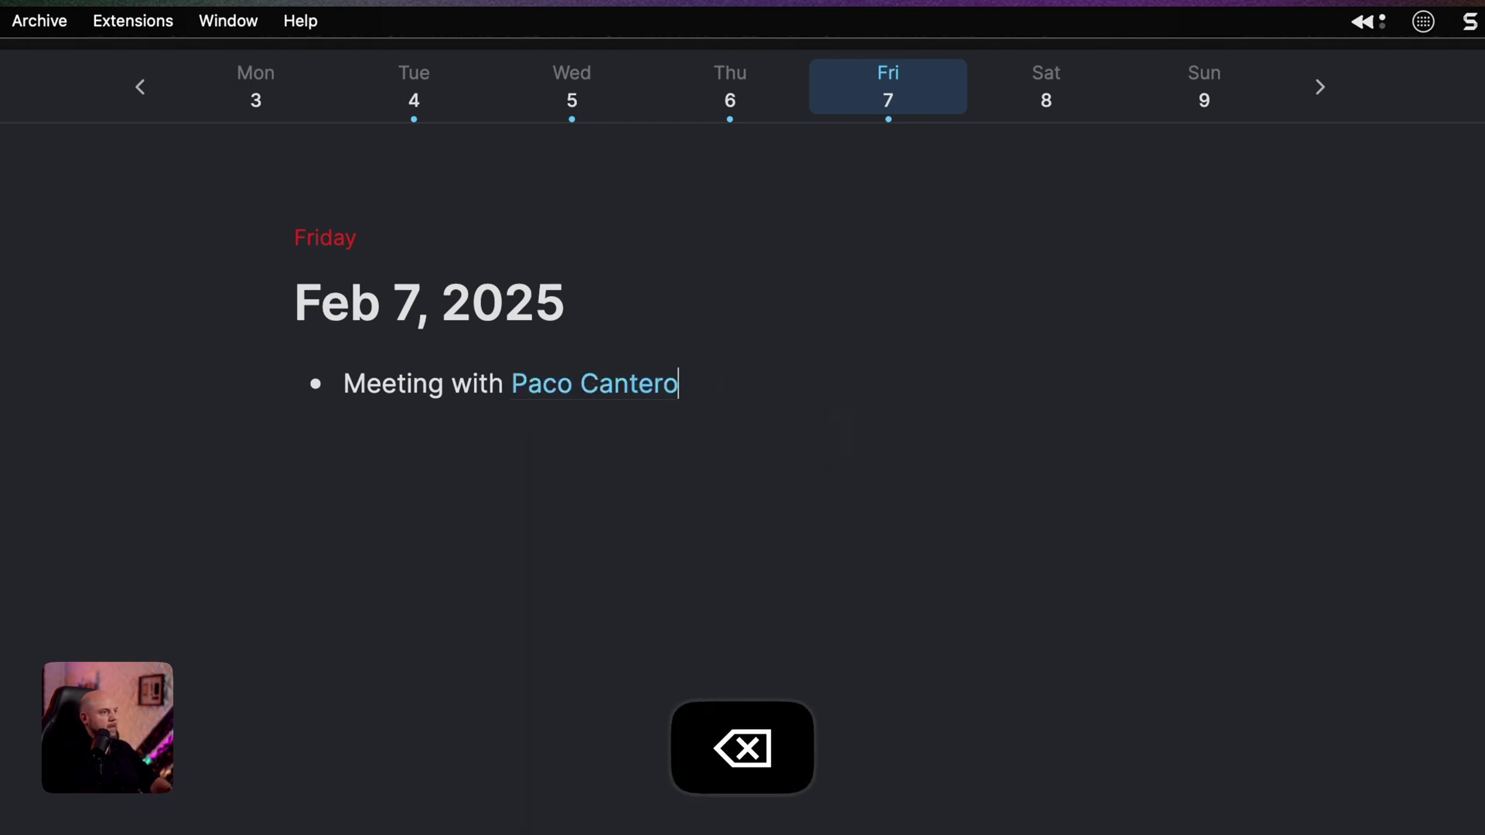
{"action": "key", "text": "Return"}
{"action": "key", "text": "Tab"}
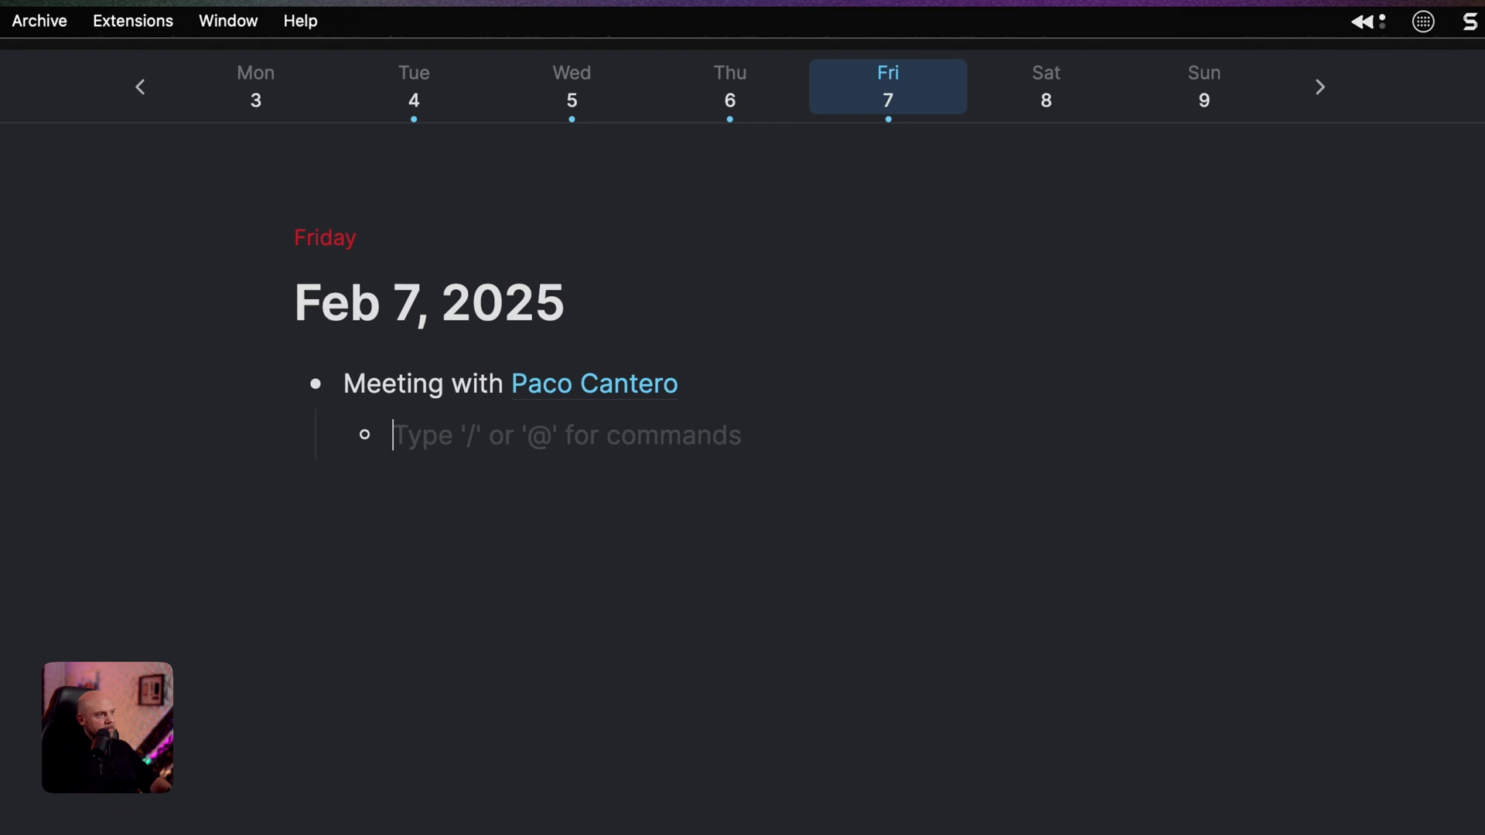
- Try converting the nested bullet to a Todo list item through the slash command, and undo the conversion
{"action": "type", "text": "/"}
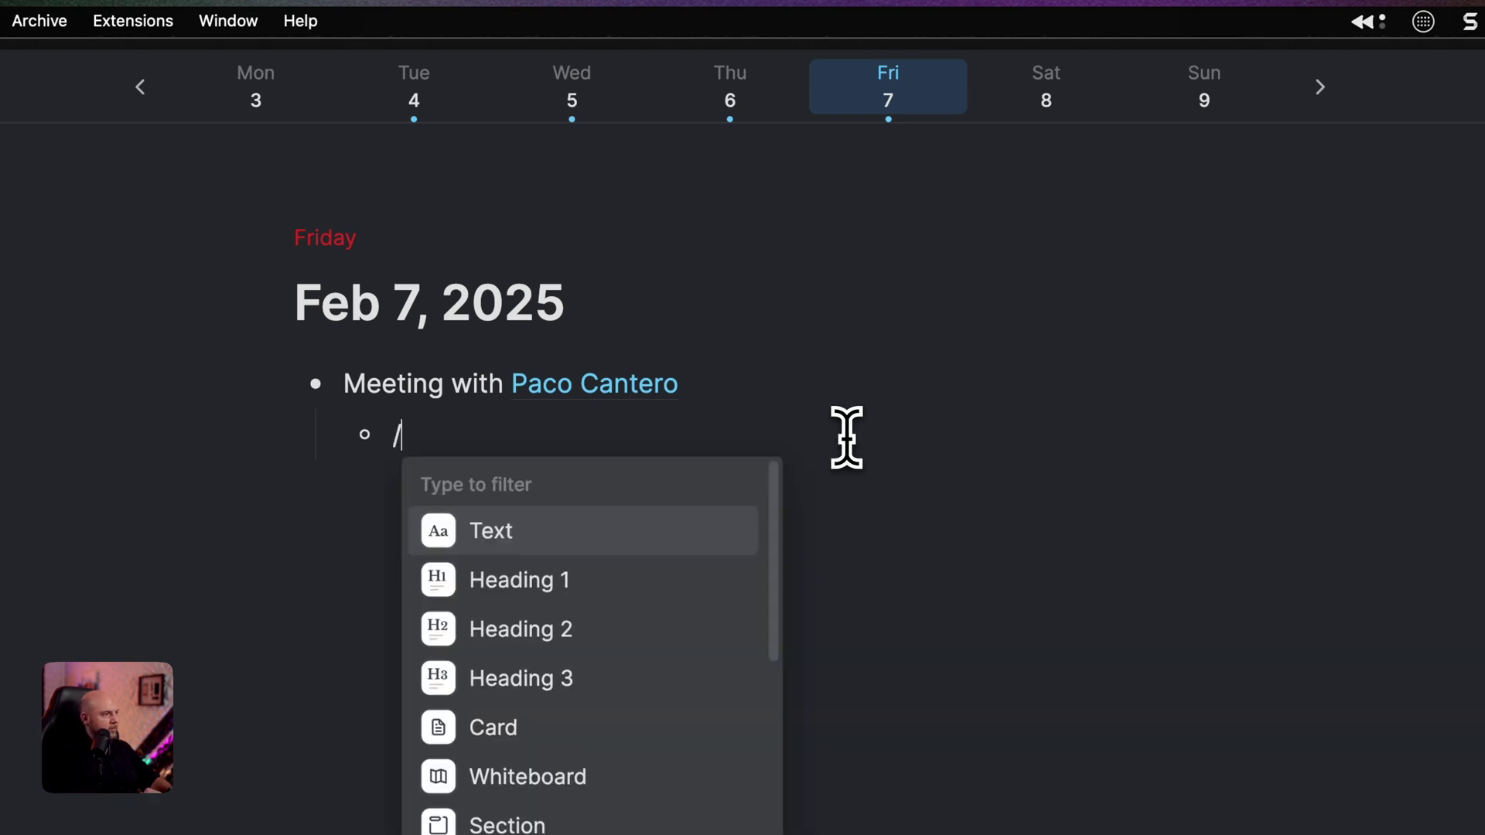
{"action": "type", "text": "tod"}
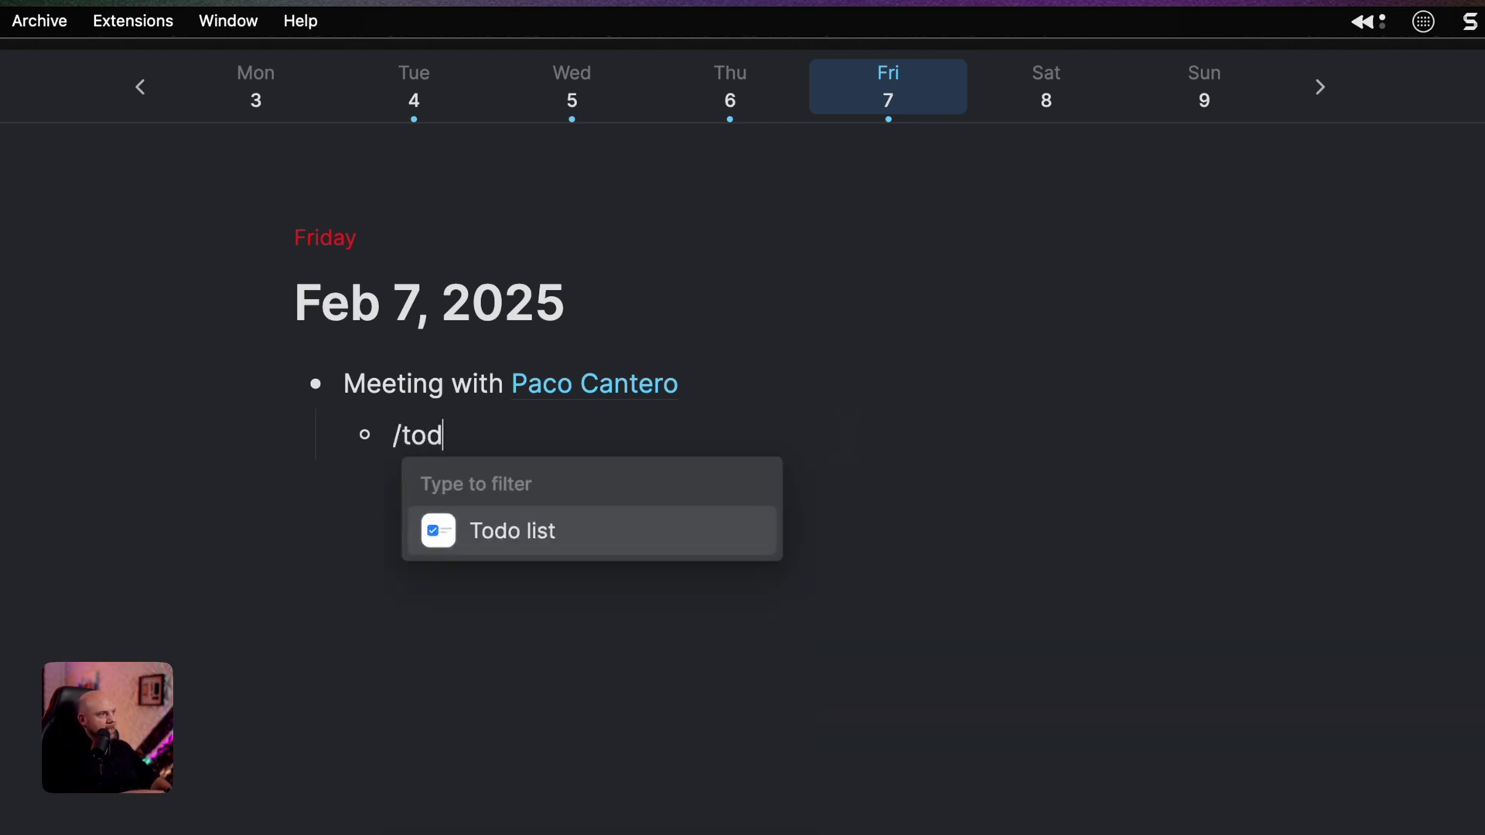
{"action": "key", "text": "Return"}
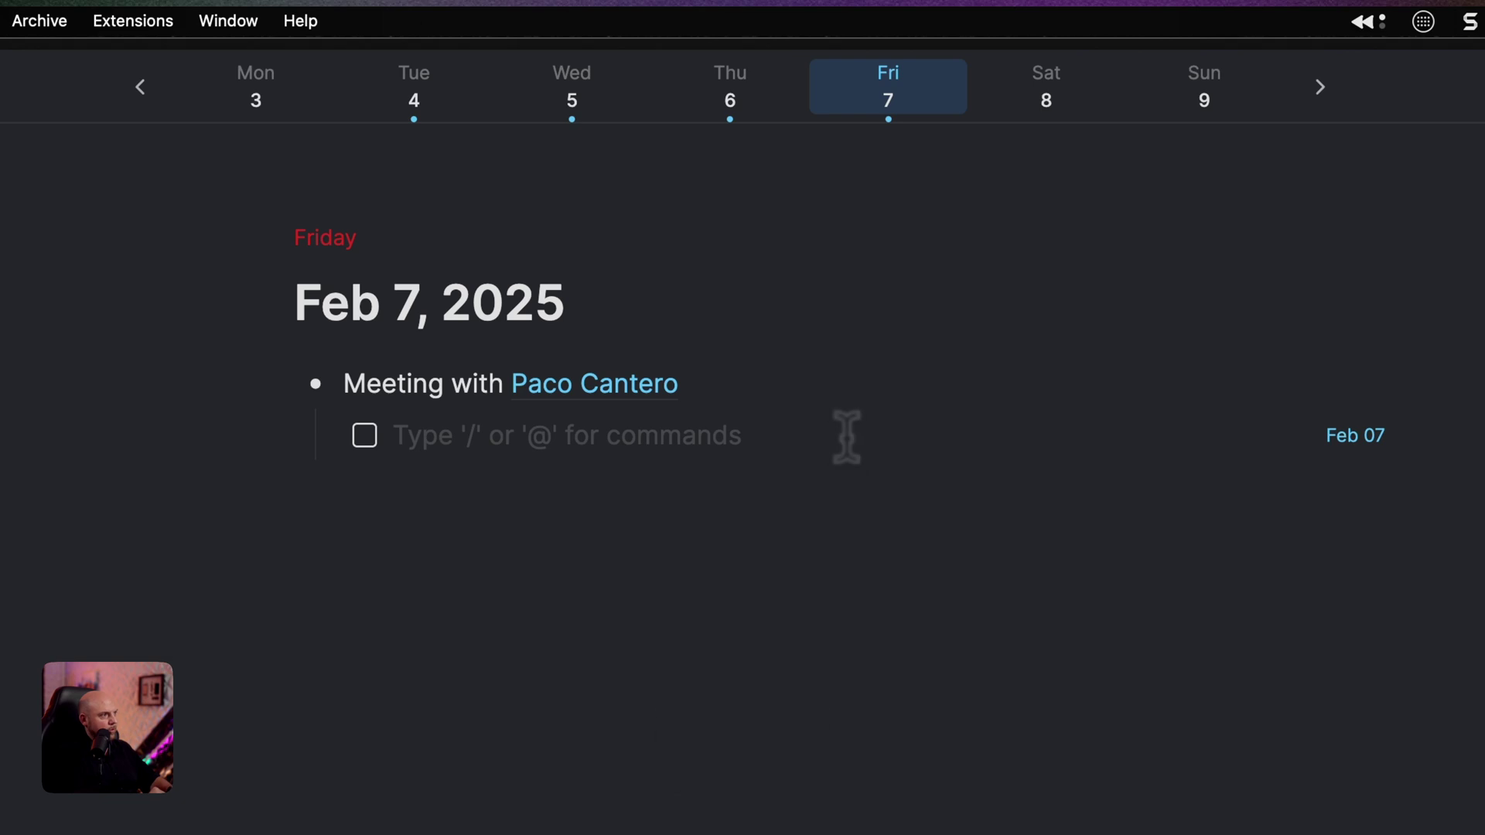
{"action": "key", "text": "super+z"}
{"action": "key", "text": "BackSpace"}
- Turn the nested bullet into a todo reading "I need to upload a documents" using the bracket shorthand
{"action": "type", "text": "p["}
{"action": "key", "text": "BackSpace"}
{"action": "key", "text": "BackSpace"}
{"action": "type", "text": "["}
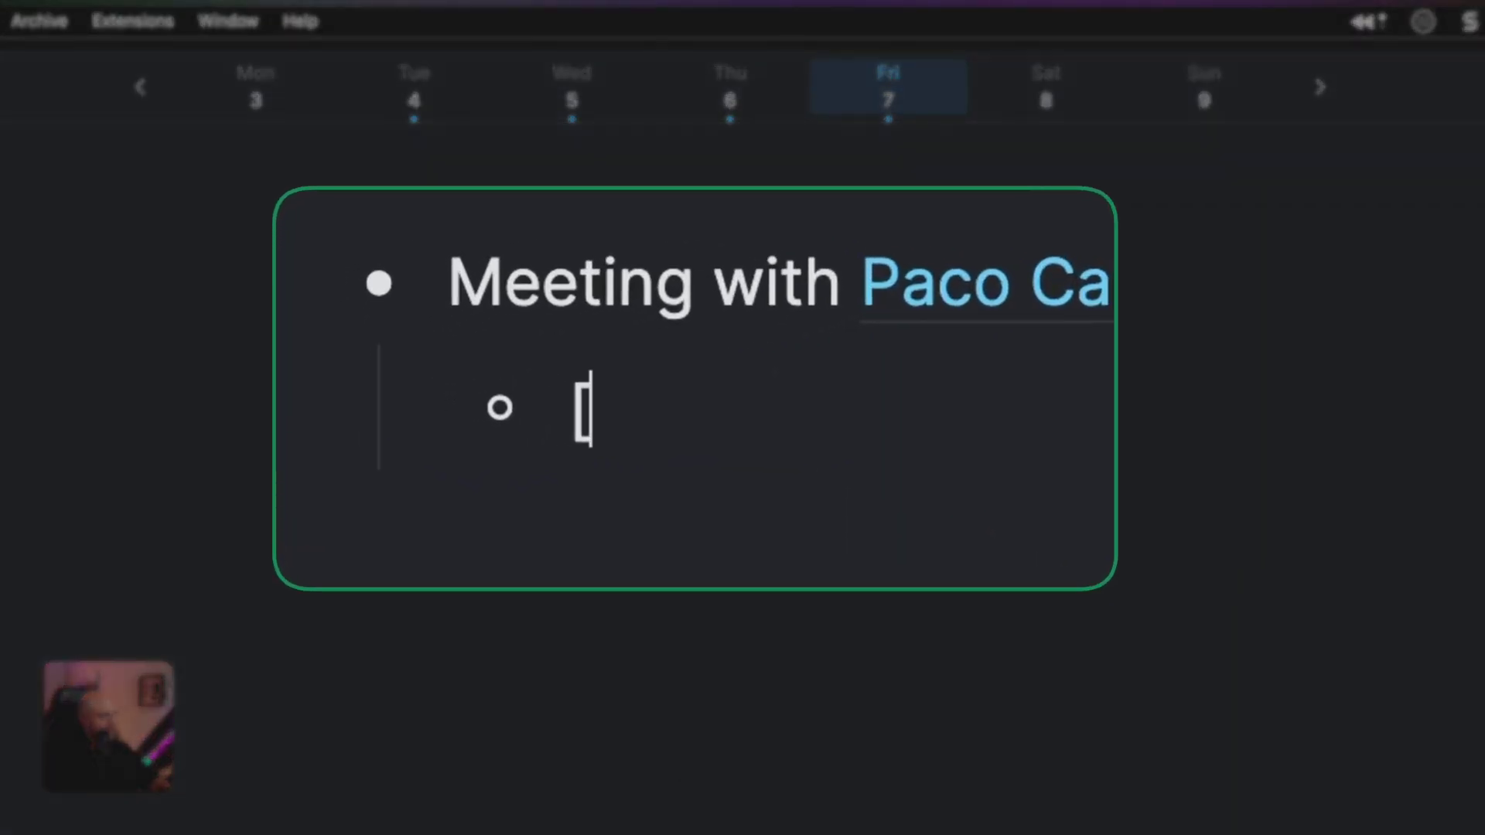
{"action": "type", "text": "] "}
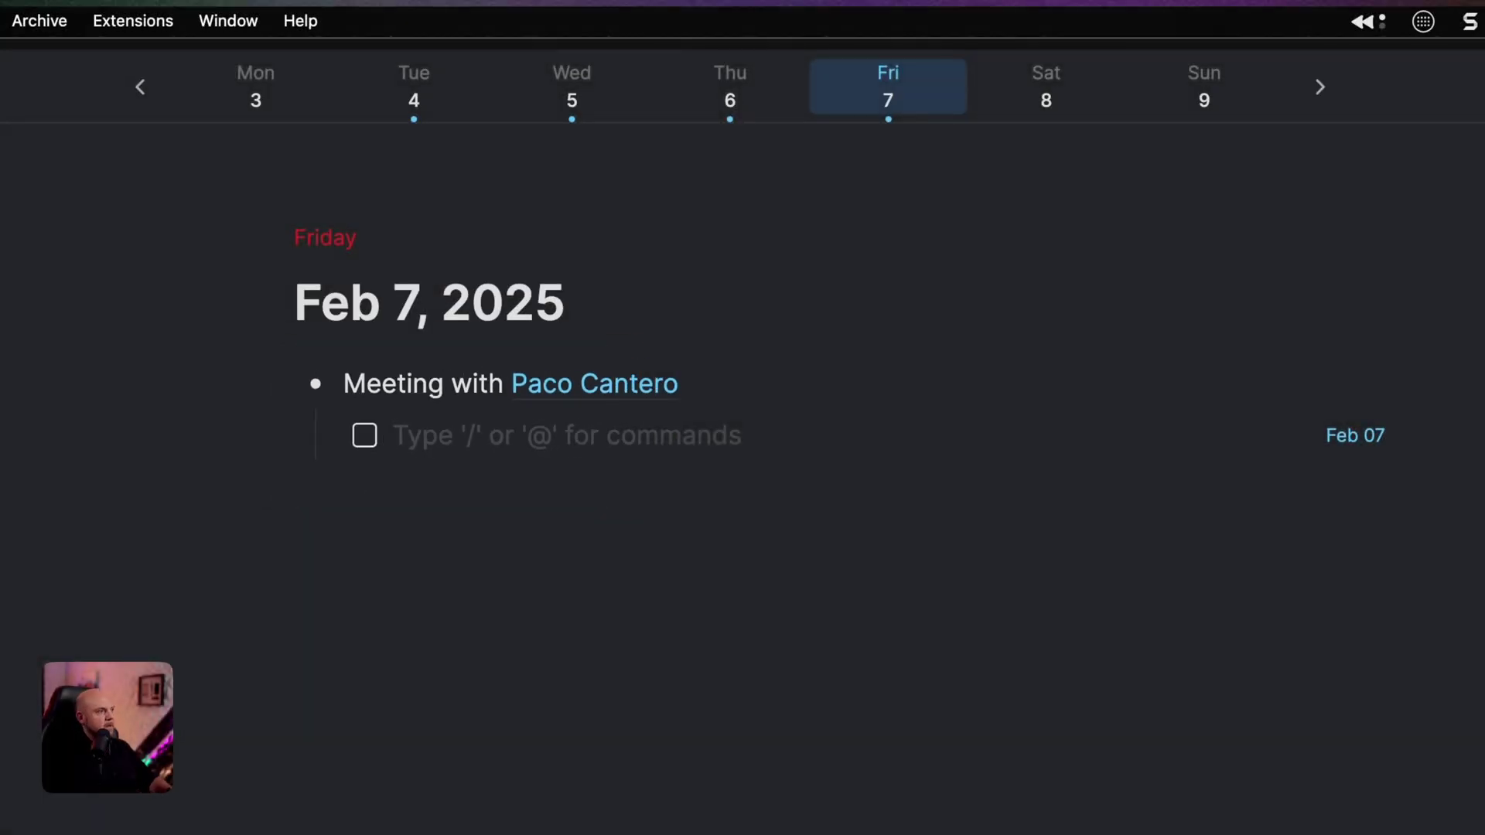
{"action": "type", "text": "I need to upload a documents"}
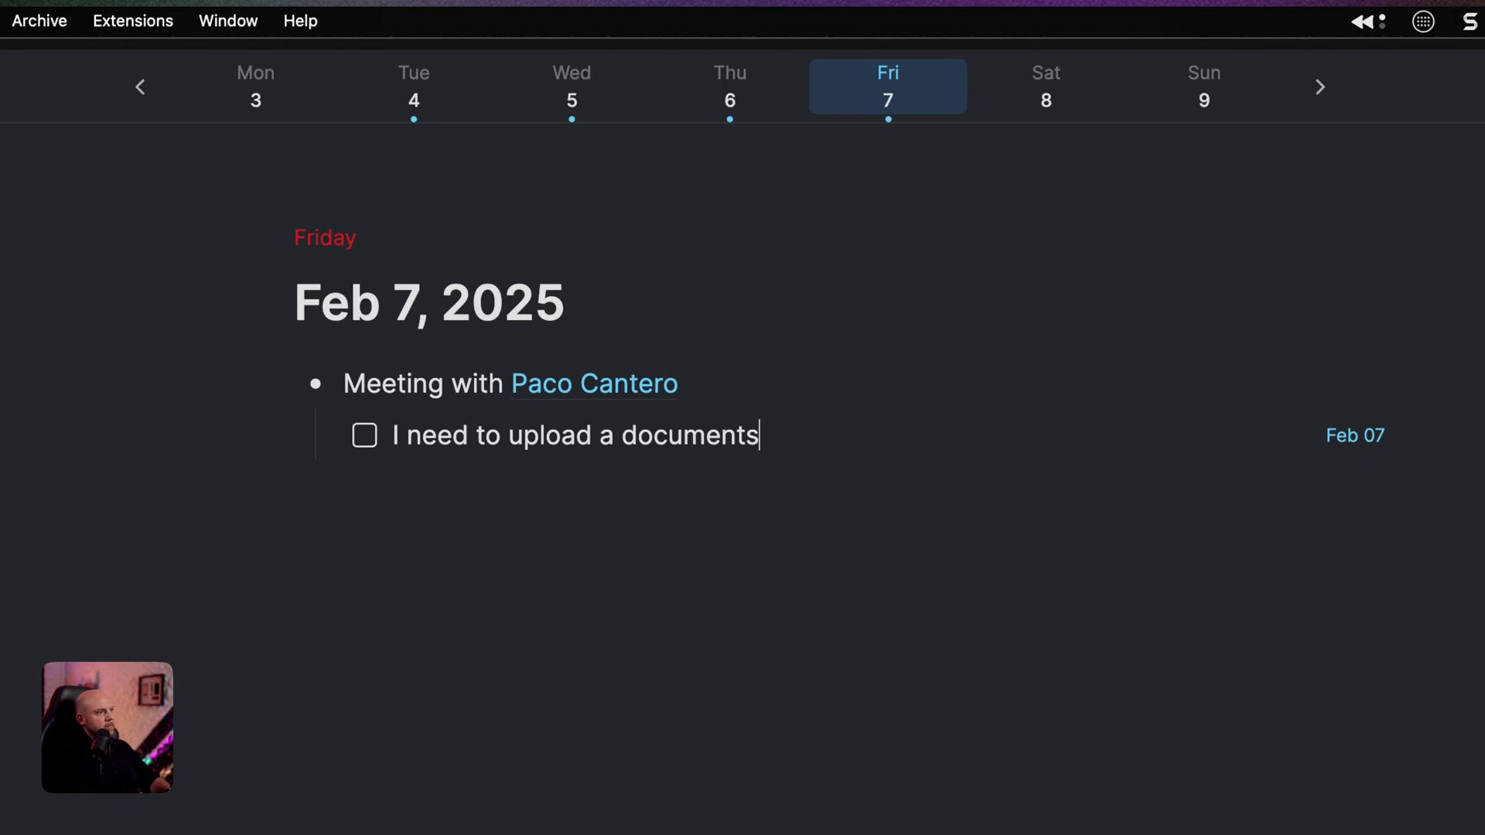
- Add a nested bullet "Taking notes" below the todo and a top-level bullet "Think about different"
{"action": "key", "text": "Return"}
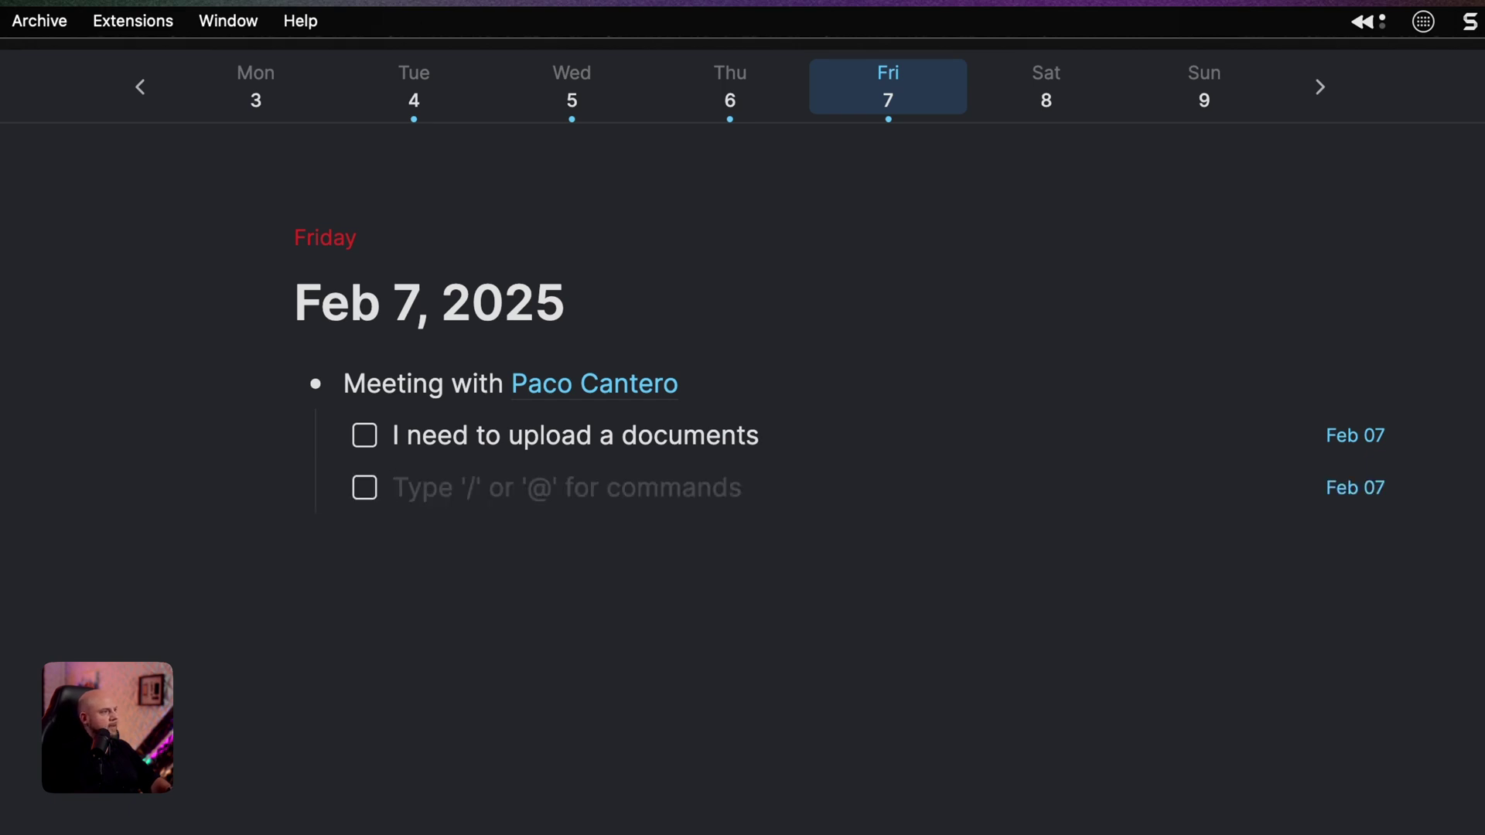
{"action": "type", "text": "- "}
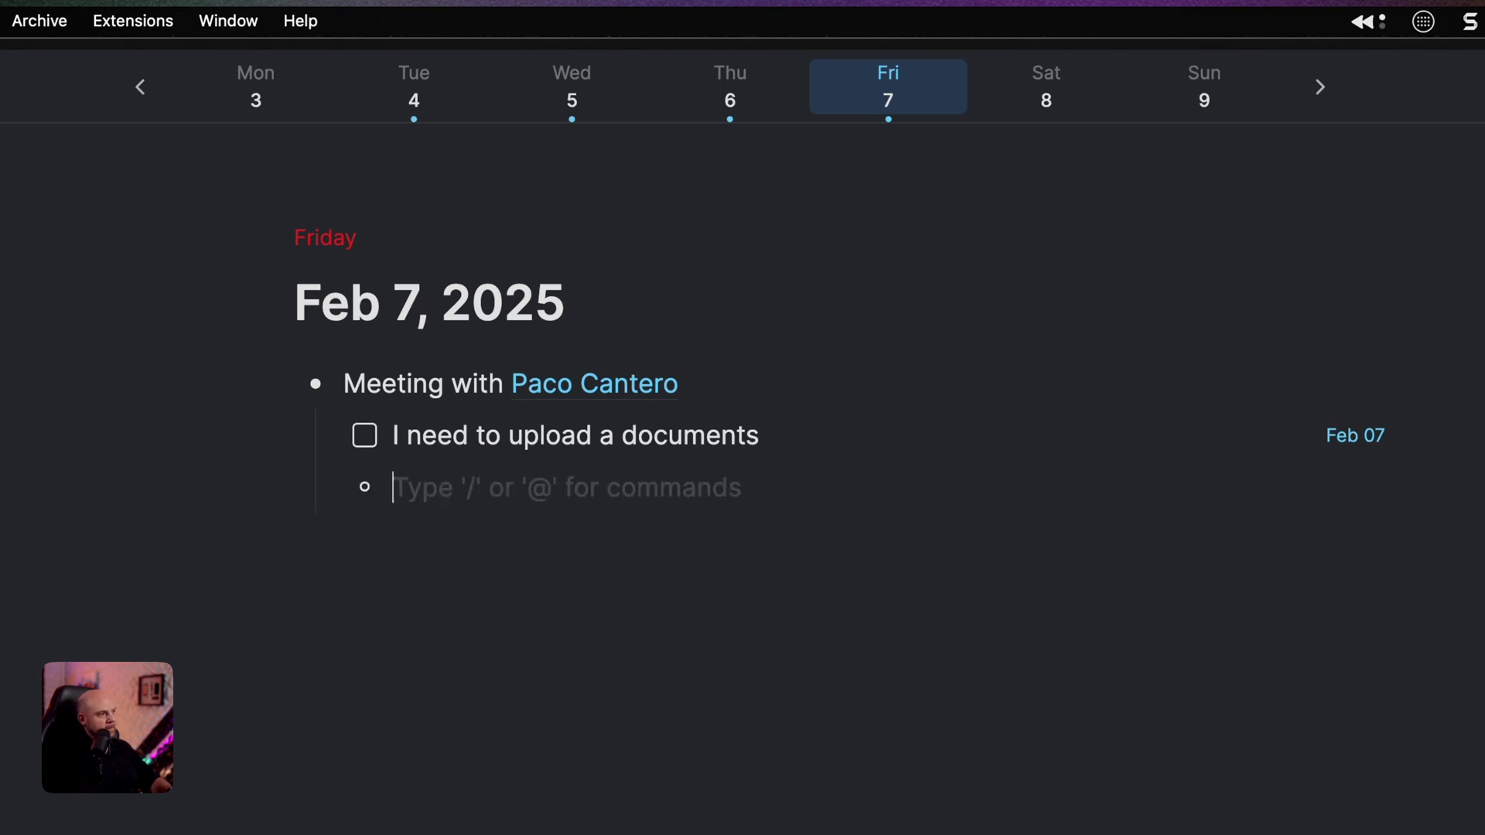
{"action": "type", "text": "Taking notes"}
{"action": "key", "text": "Return"}
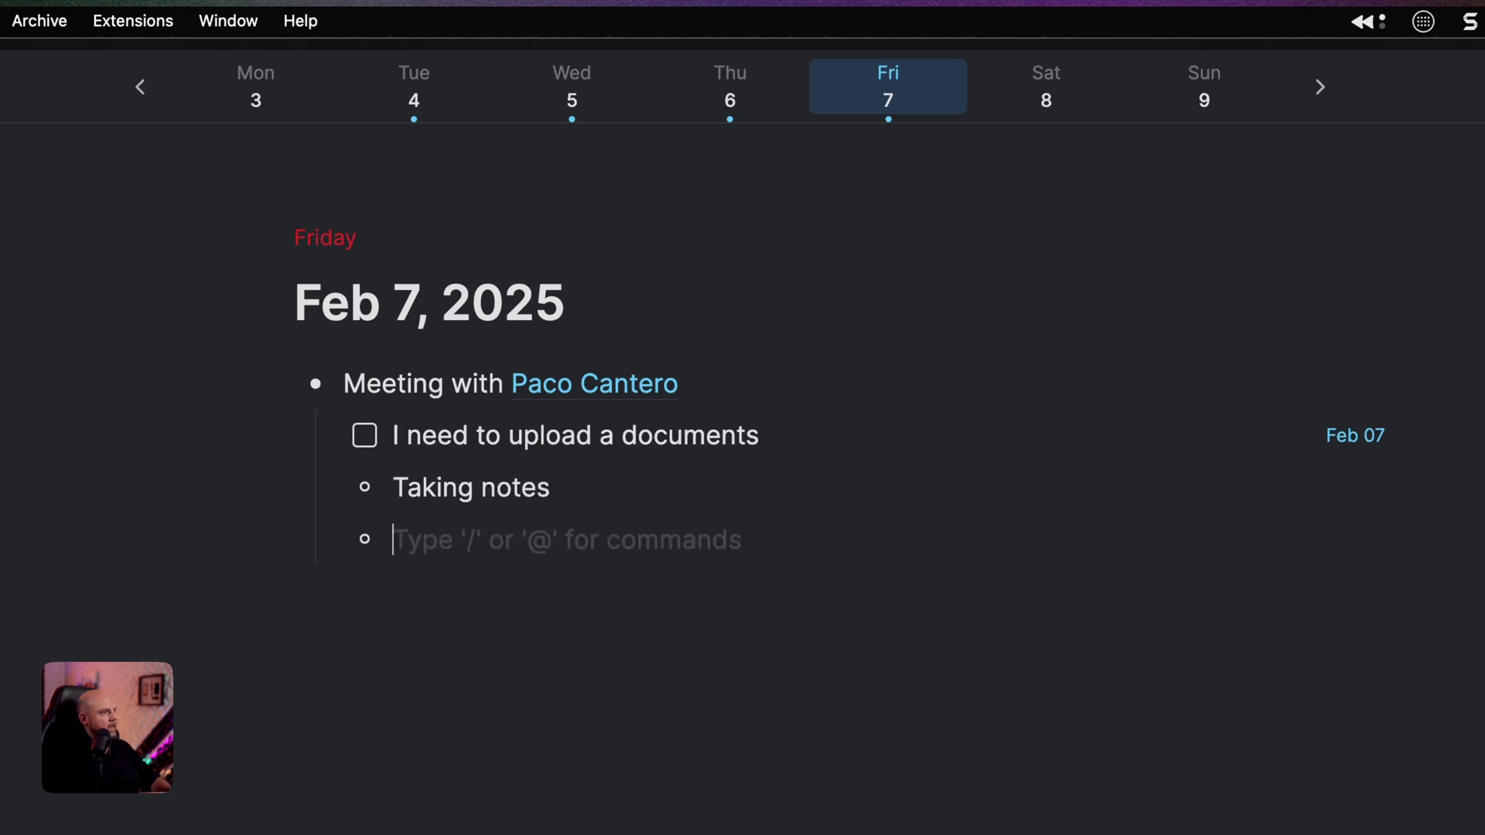
{"action": "key", "text": "shift+Tab"}
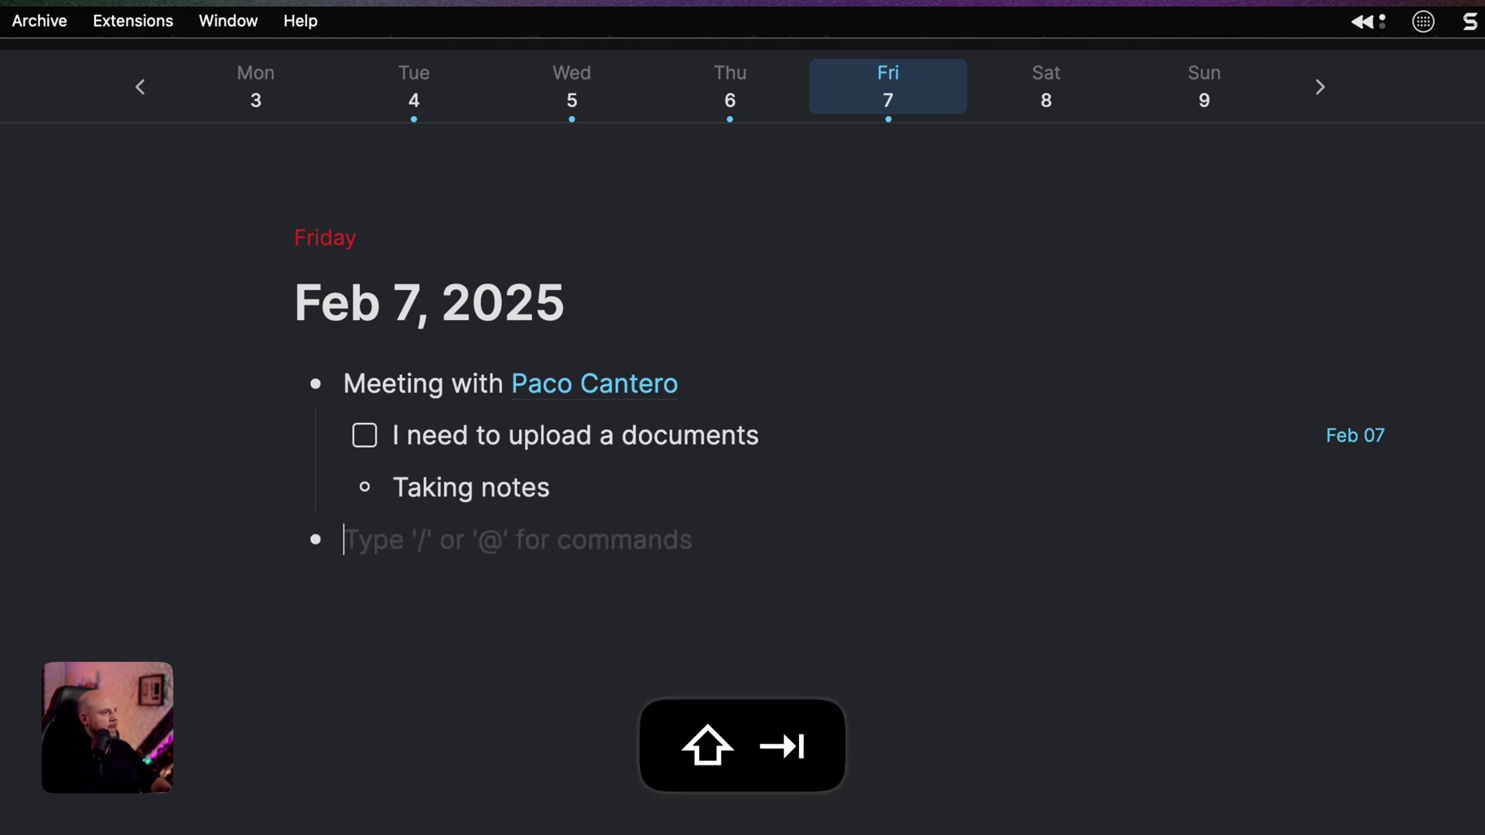
{"action": "type", "text": "Think about different"}
- Add a top-level bullet "Meeting" followed by a mention of the second contact's card
{"action": "key", "text": "Return"}
{"action": "type", "text": "Meeting @sah"}
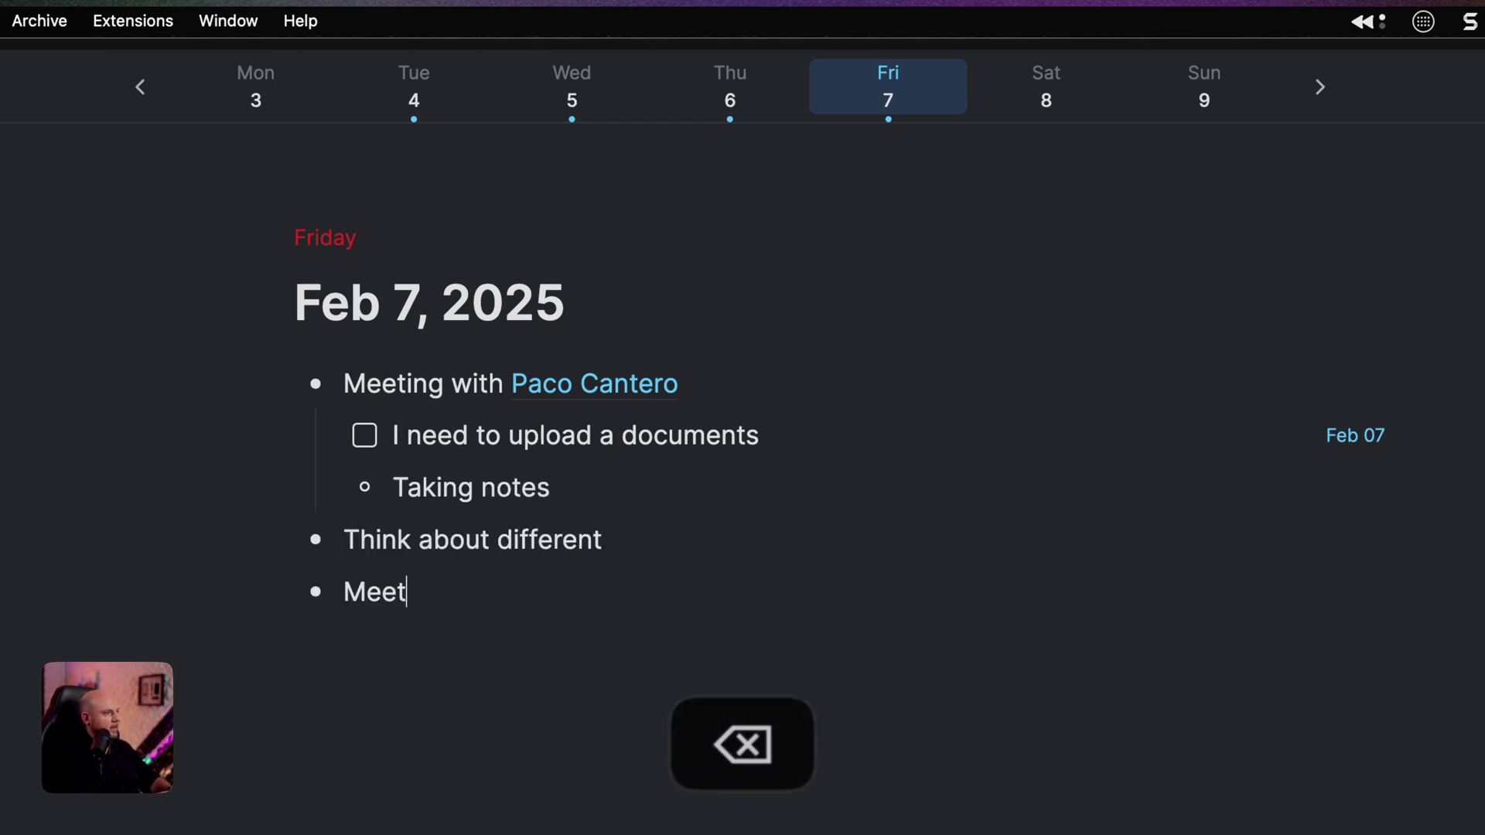
{"action": "key", "text": "BackSpace"}
{"action": "type", "text": "r"}
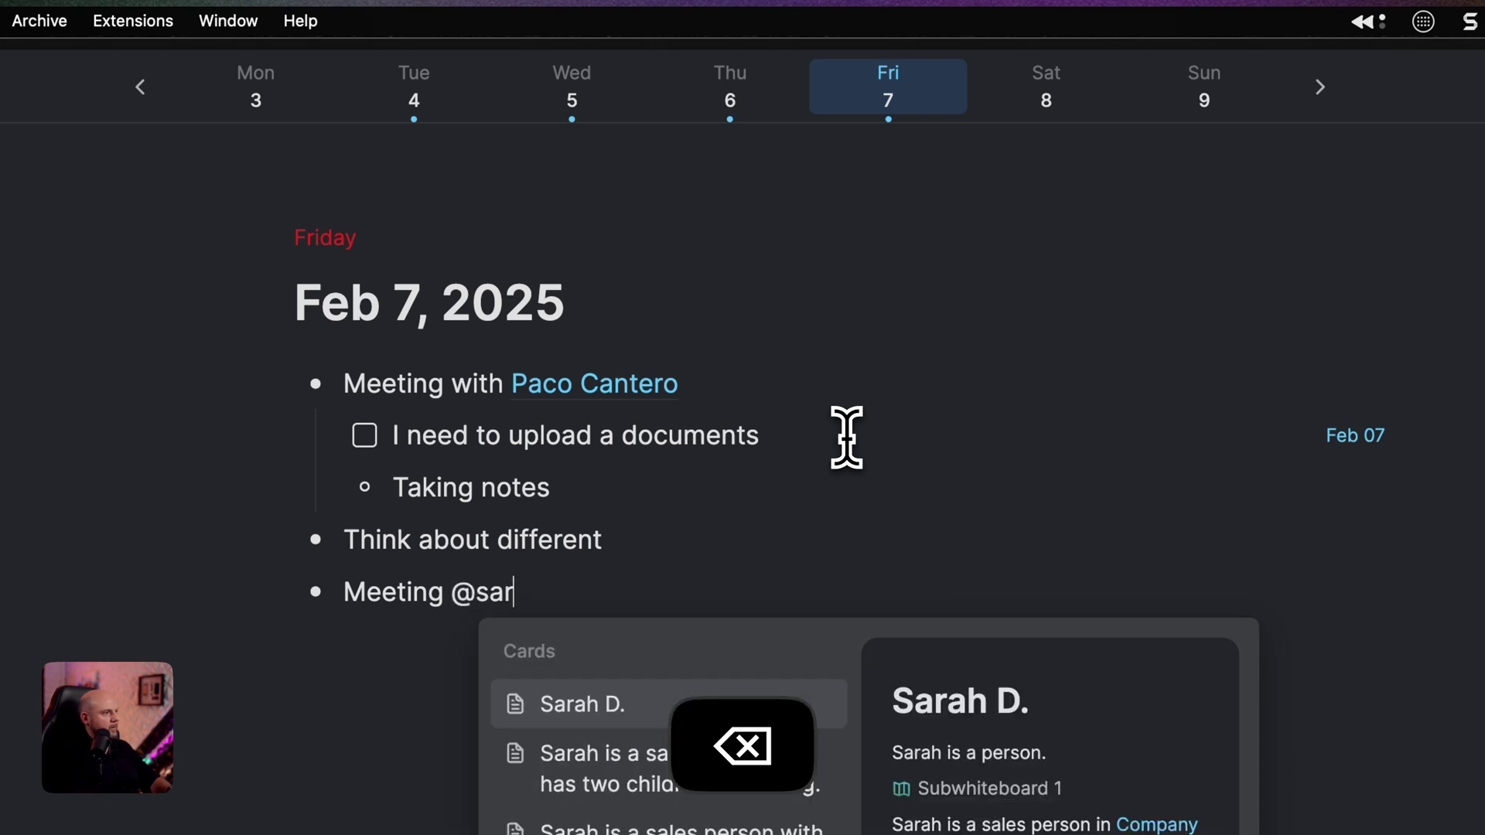
{"action": "key", "text": "Return"}
- Nest a todo reading "I need to do this" under the second meeting bullet
{"action": "key", "text": "Return"}
{"action": "key", "text": "Tab"}
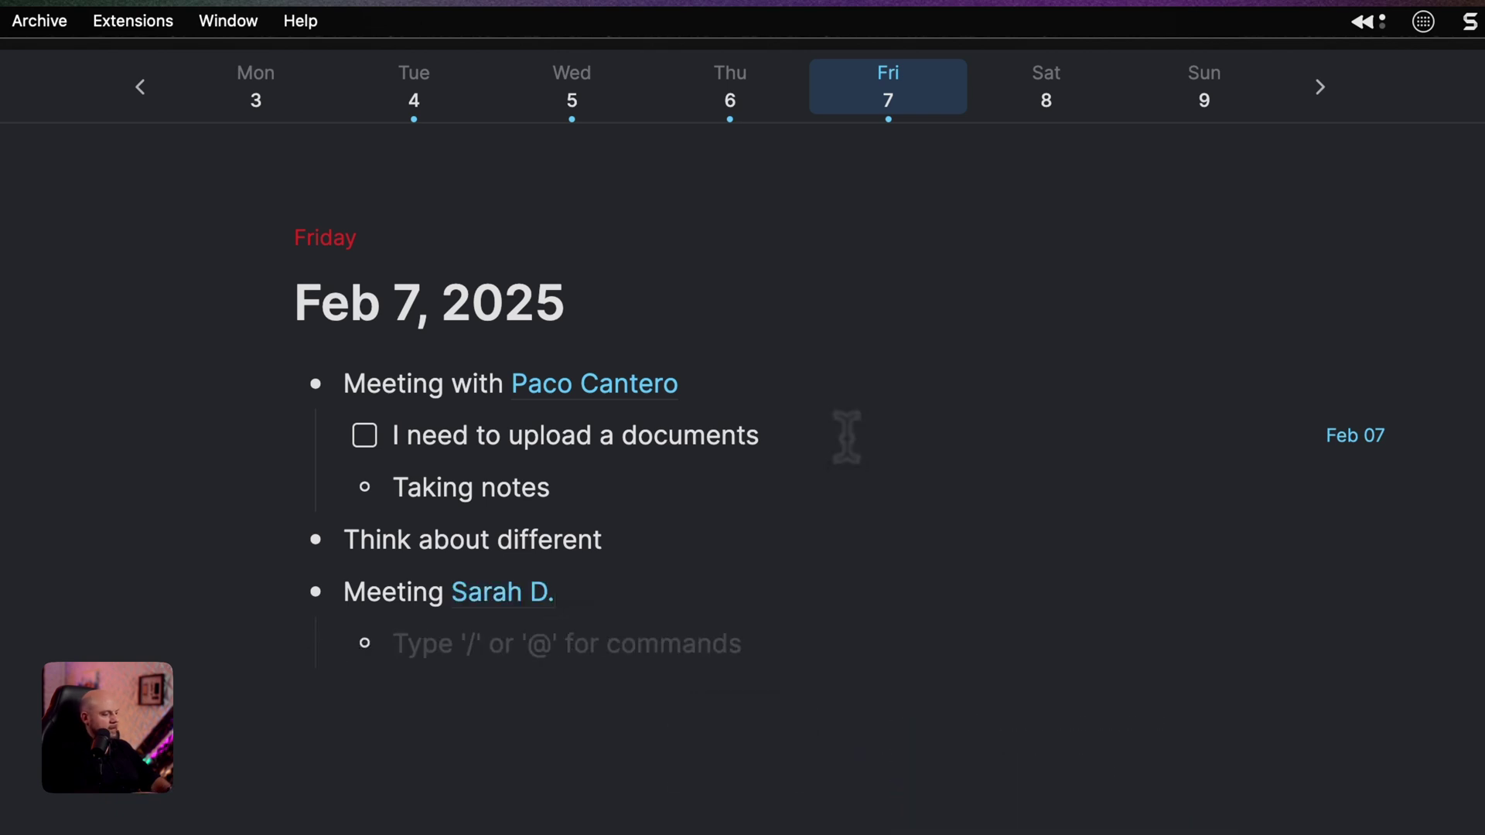
{"action": "type", "text": "[] "}
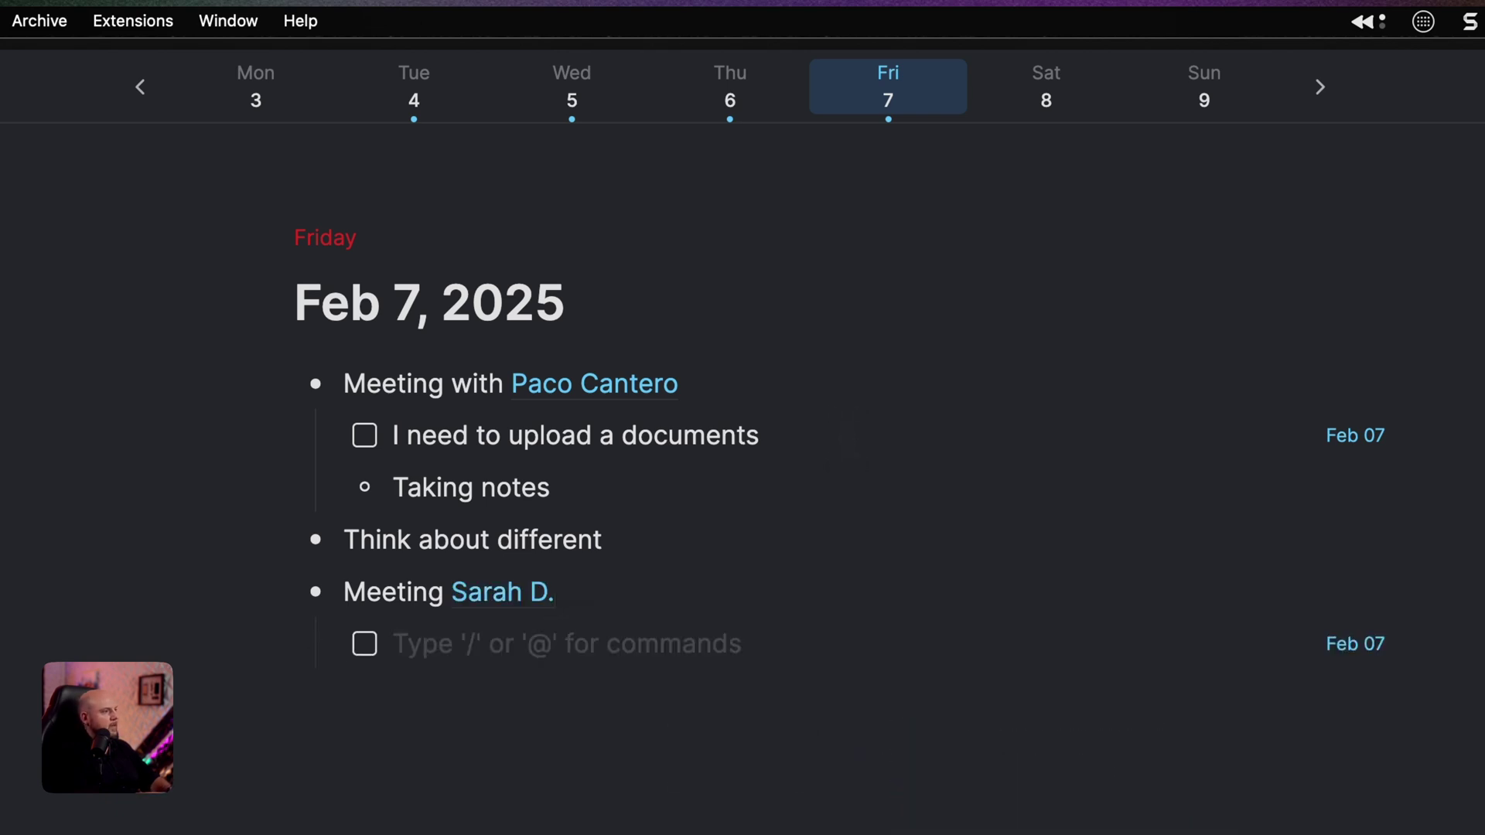
{"action": "type", "text": "I need"}
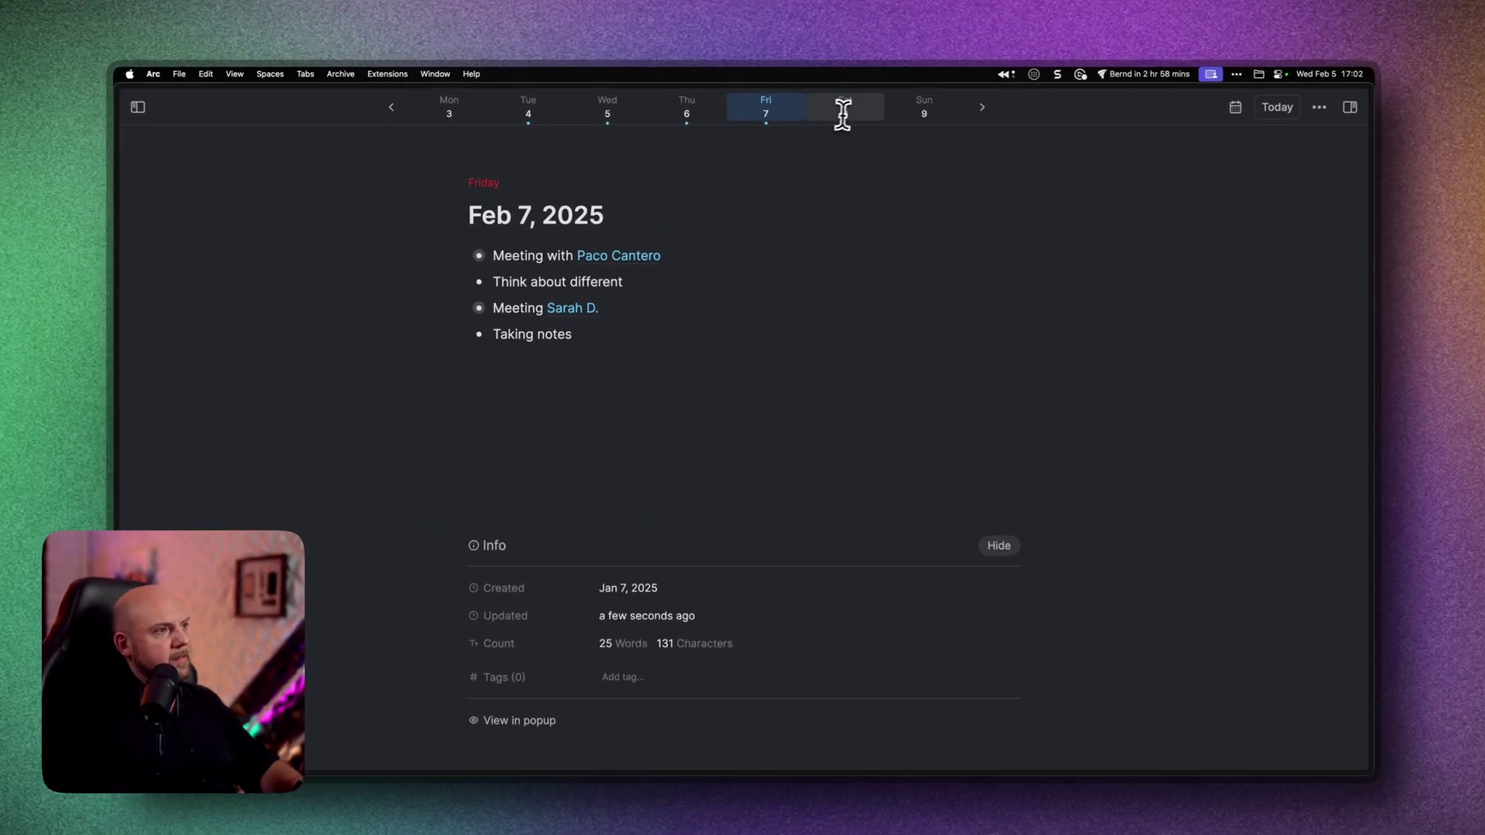
- Go to the following week and open the journal page for Tuesday, Feb 11, 2025
{"action": "left_click", "coordinate": [980, 108]}
{"action": "left_click", "coordinate": [476, 120]}
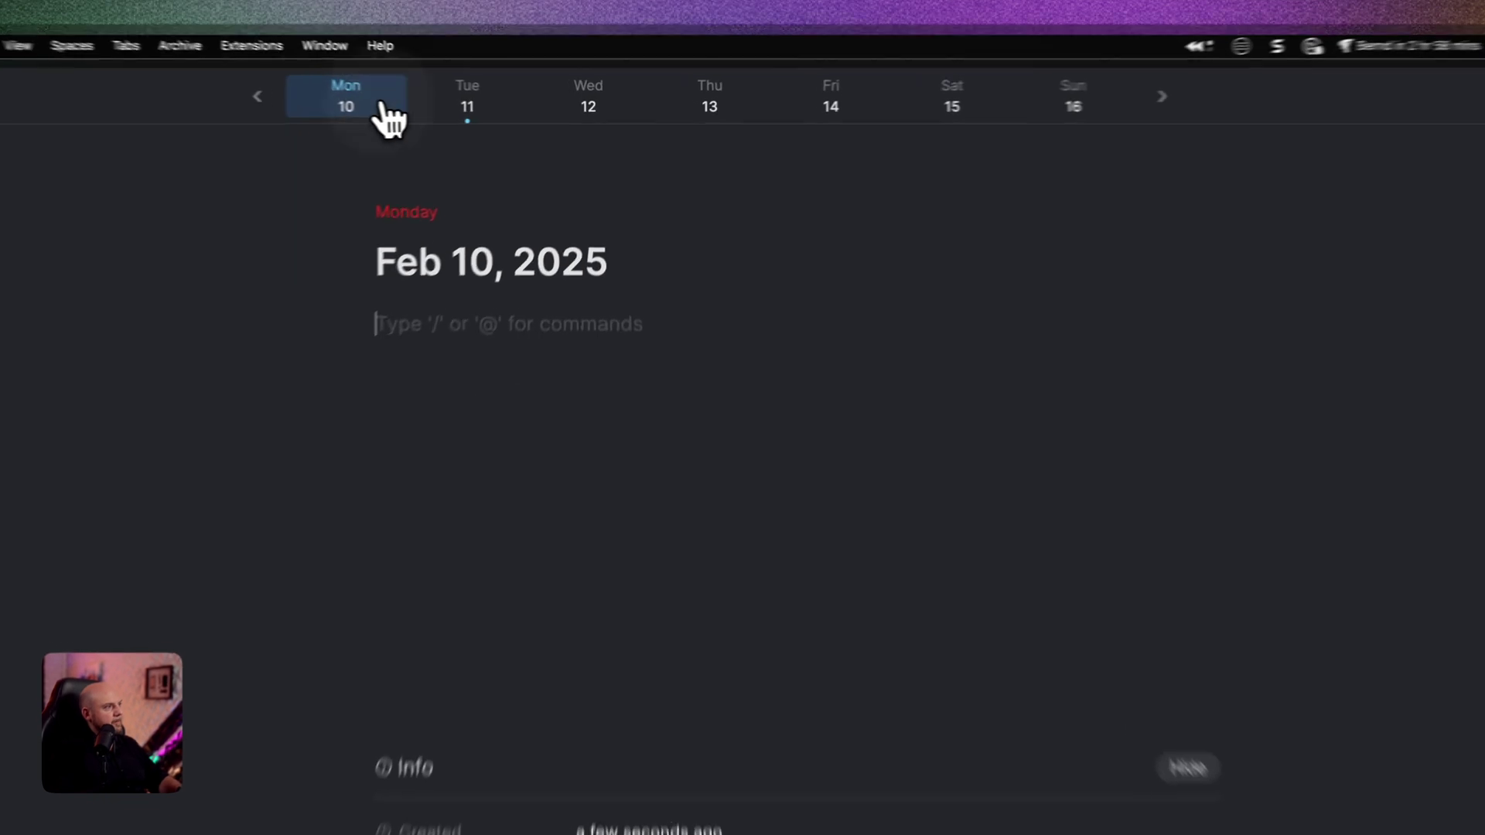
{"action": "left_click", "coordinate": [472, 104]}
- Turn the empty nested bullet under the Topic A meeting into the todo "Todo a week later" and collapse the meeting bullet
{"action": "left_click", "coordinate": [544, 441]}
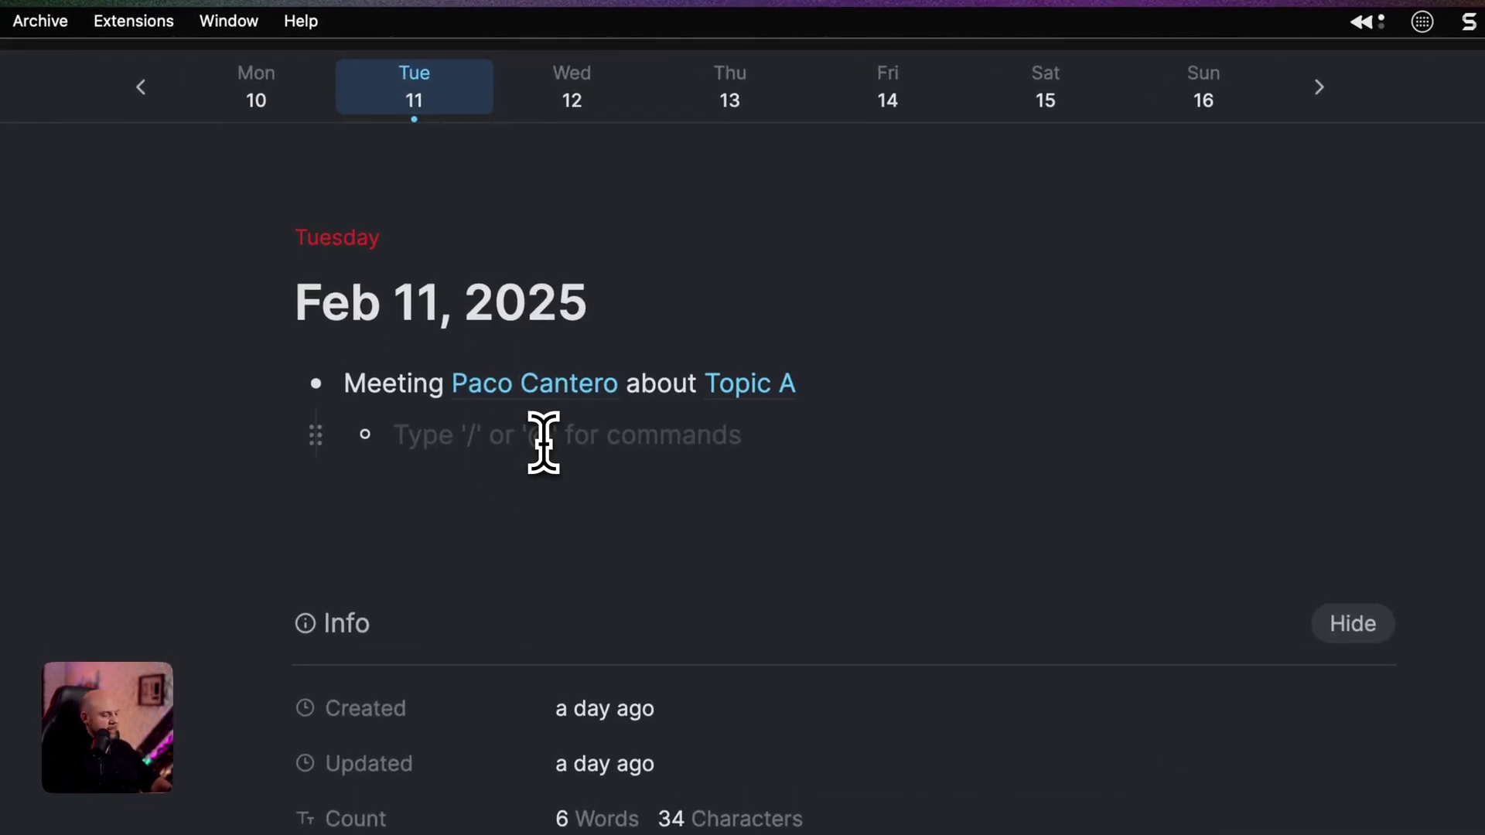
{"action": "type", "text": "[] Tod"}
{"action": "type", "text": "o a week later"}
{"action": "type", "text": "s"}
{"action": "key", "text": "BackSpace"}
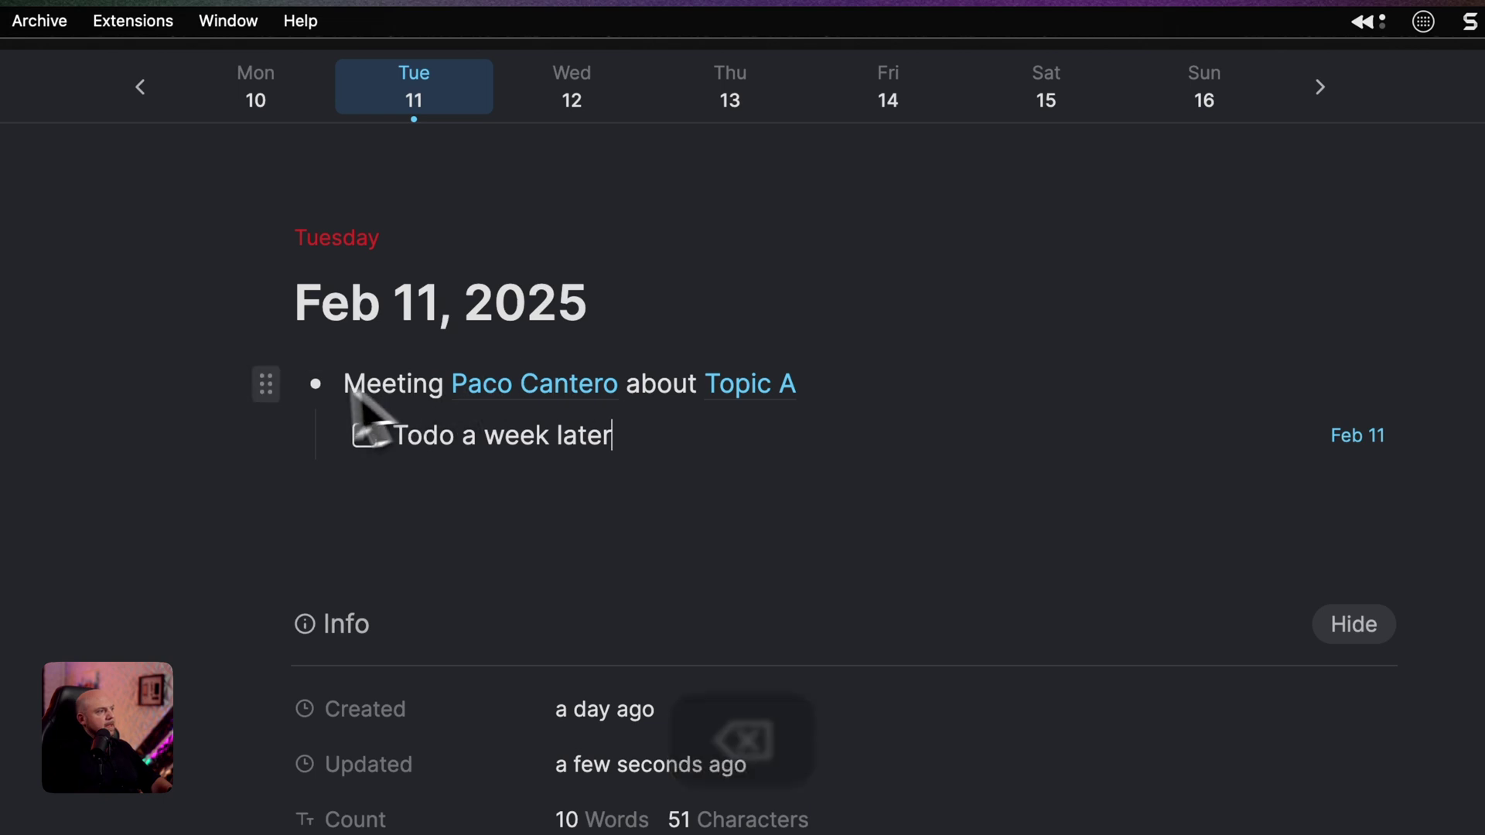
{"action": "left_click", "coordinate": [315, 384]}
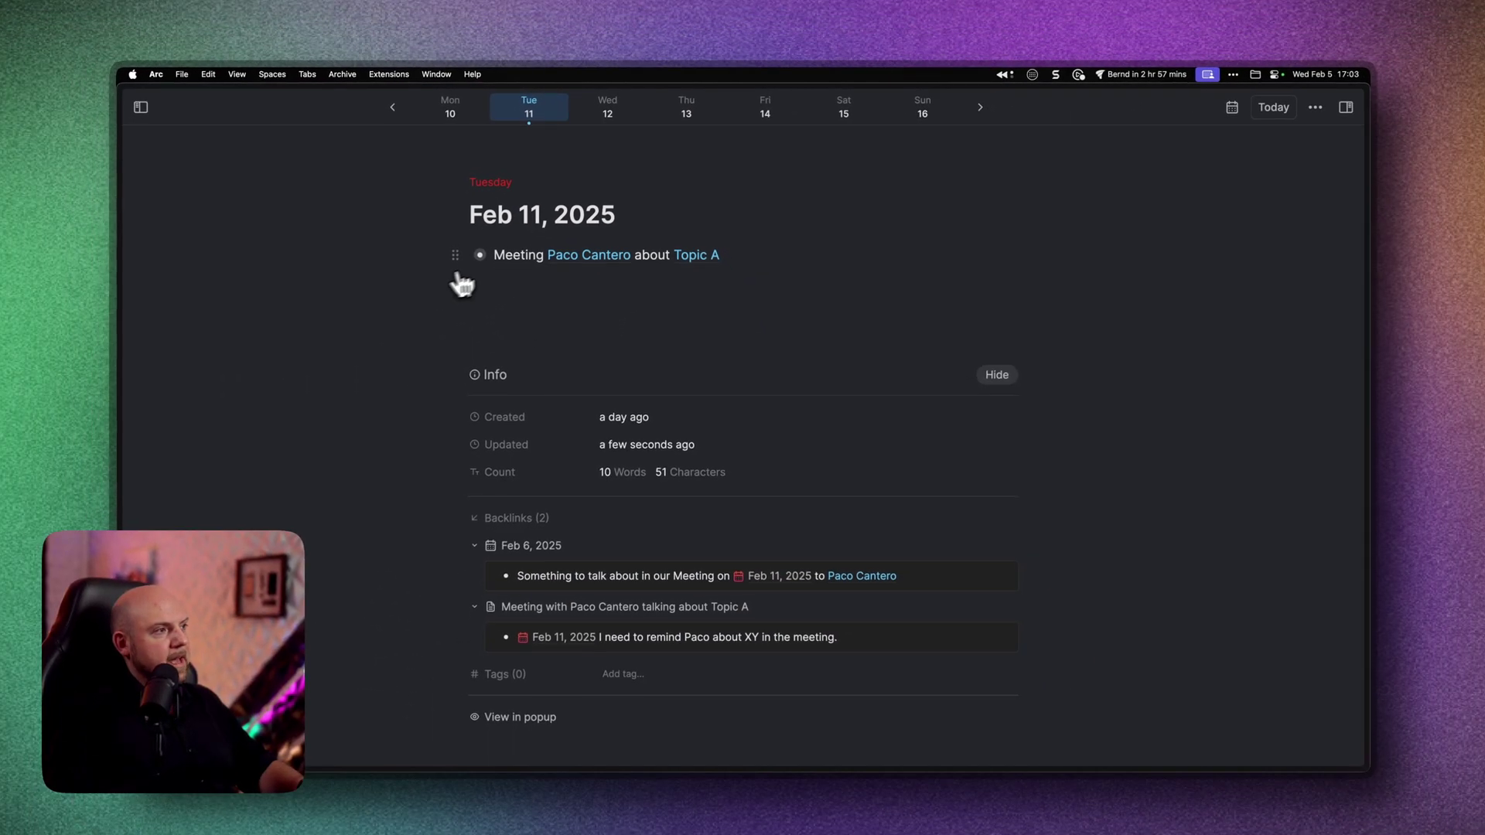
- Show the sidebar and open the Task overview to review the todos from the journal pages
{"action": "left_click", "coordinate": [144, 107]}
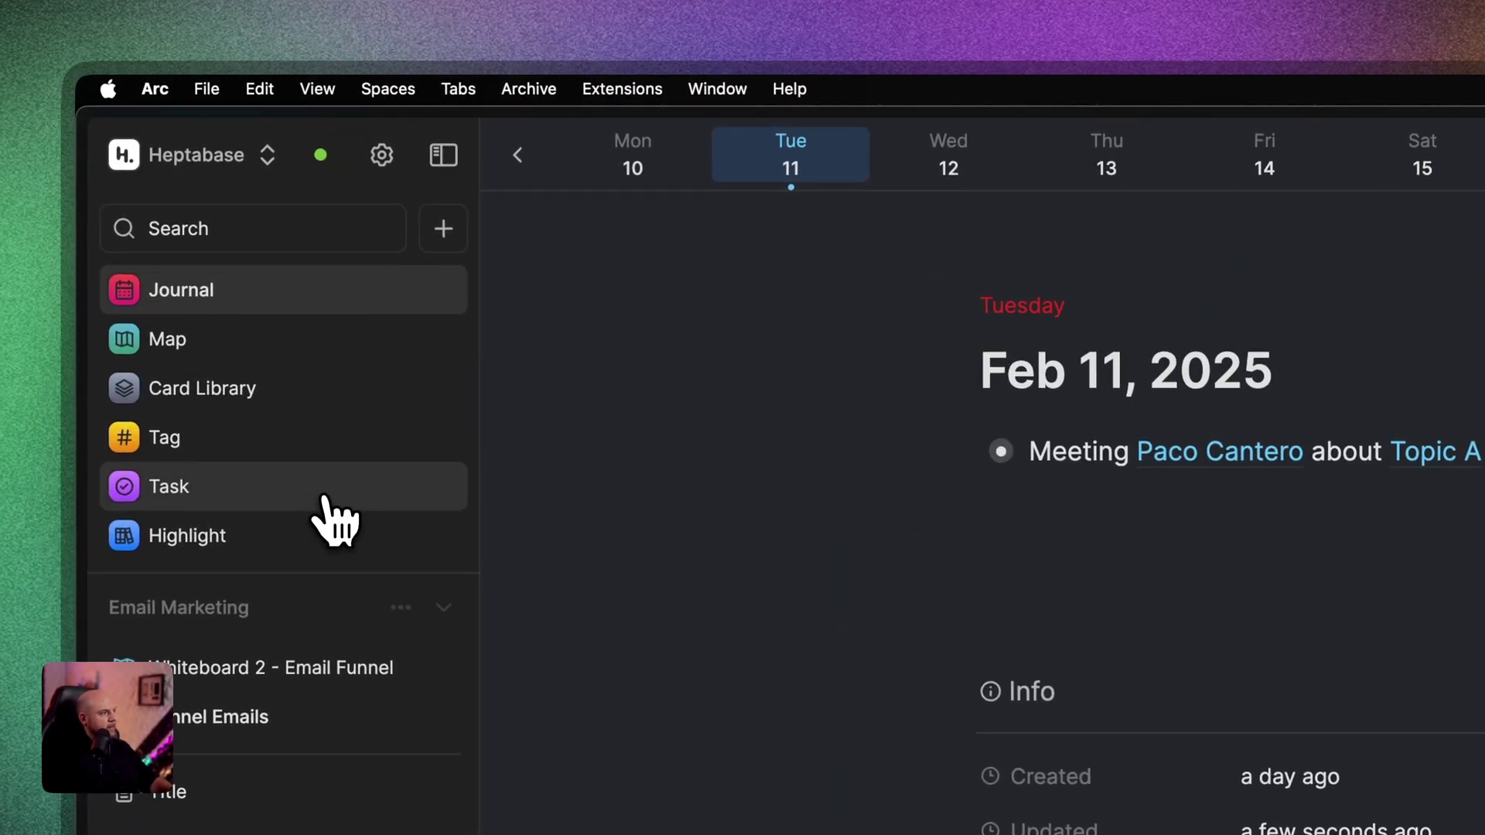
{"action": "left_click", "coordinate": [287, 499]}
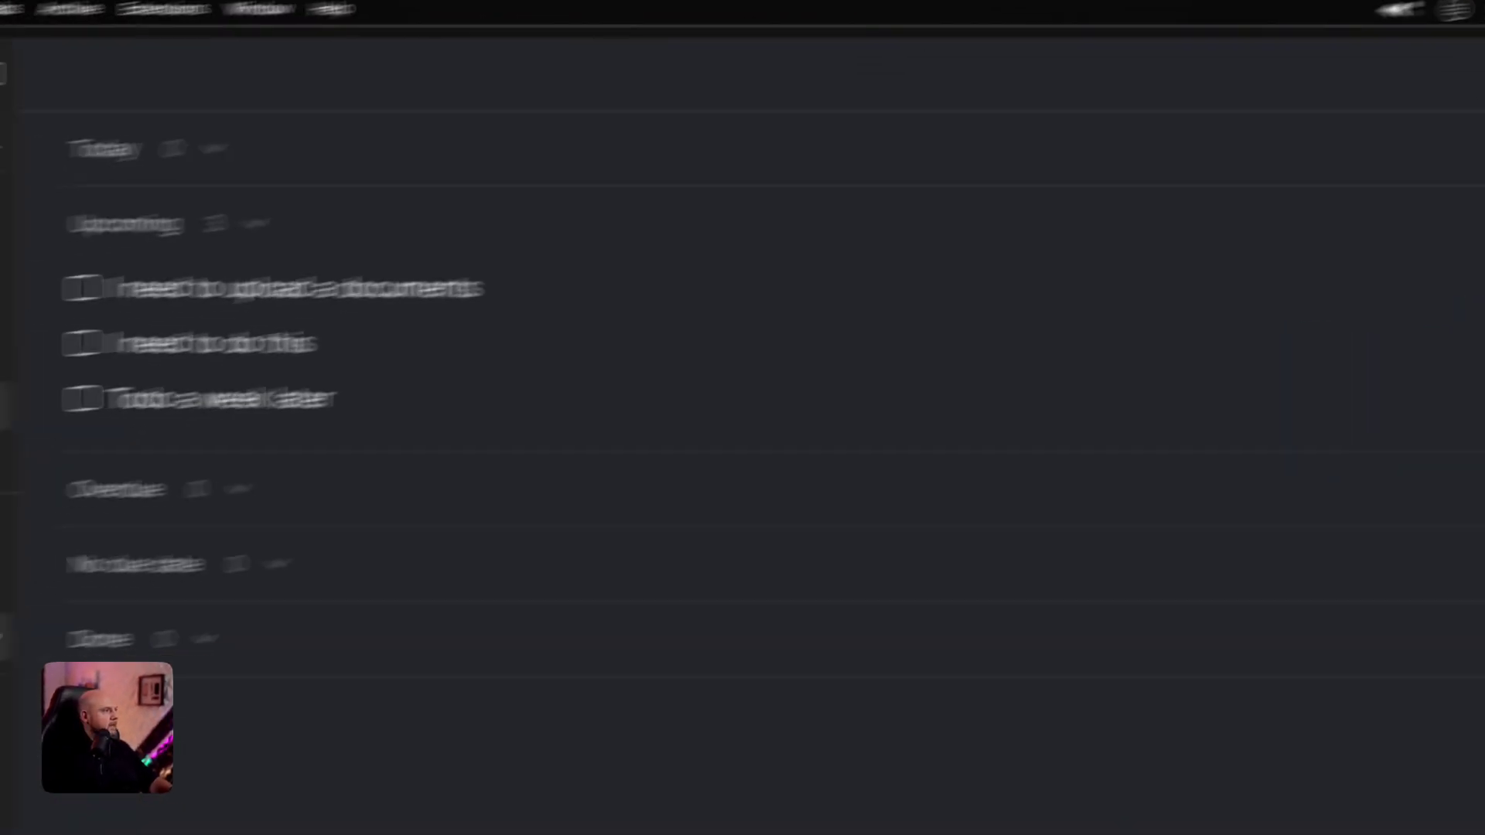
- Open Whiteboard 2 - Email Funnel and create a card titled "A new note" in the empty area below the mind map
{"action": "left_click", "coordinate": [133, 510]}
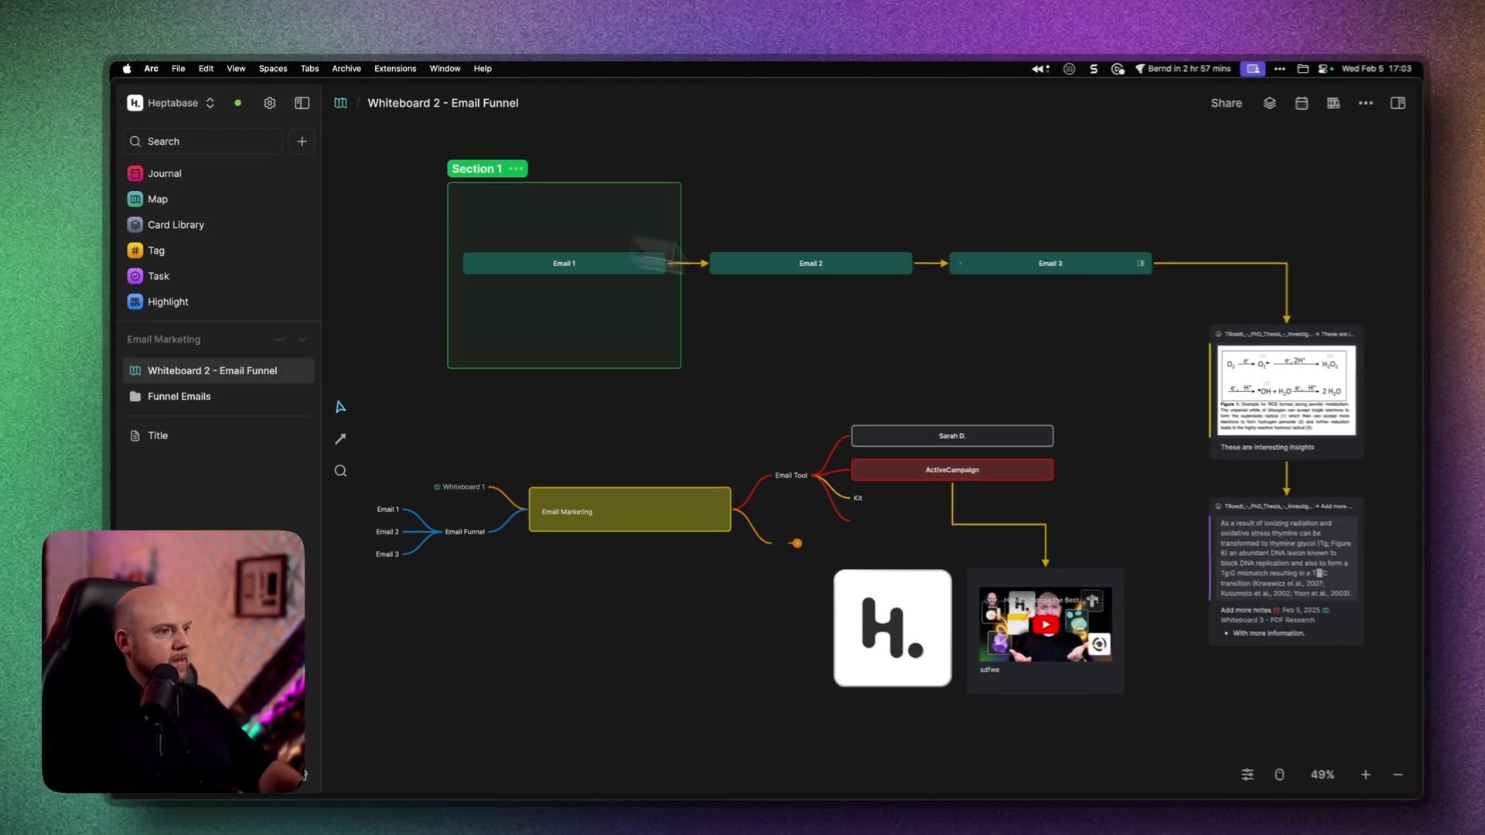
{"action": "scroll", "coordinate": [905, 317], "scroll_direction": "down", "scroll_amount": 5}
{"action": "scroll", "coordinate": [649, 510], "scroll_direction": "left", "scroll_amount": 6}
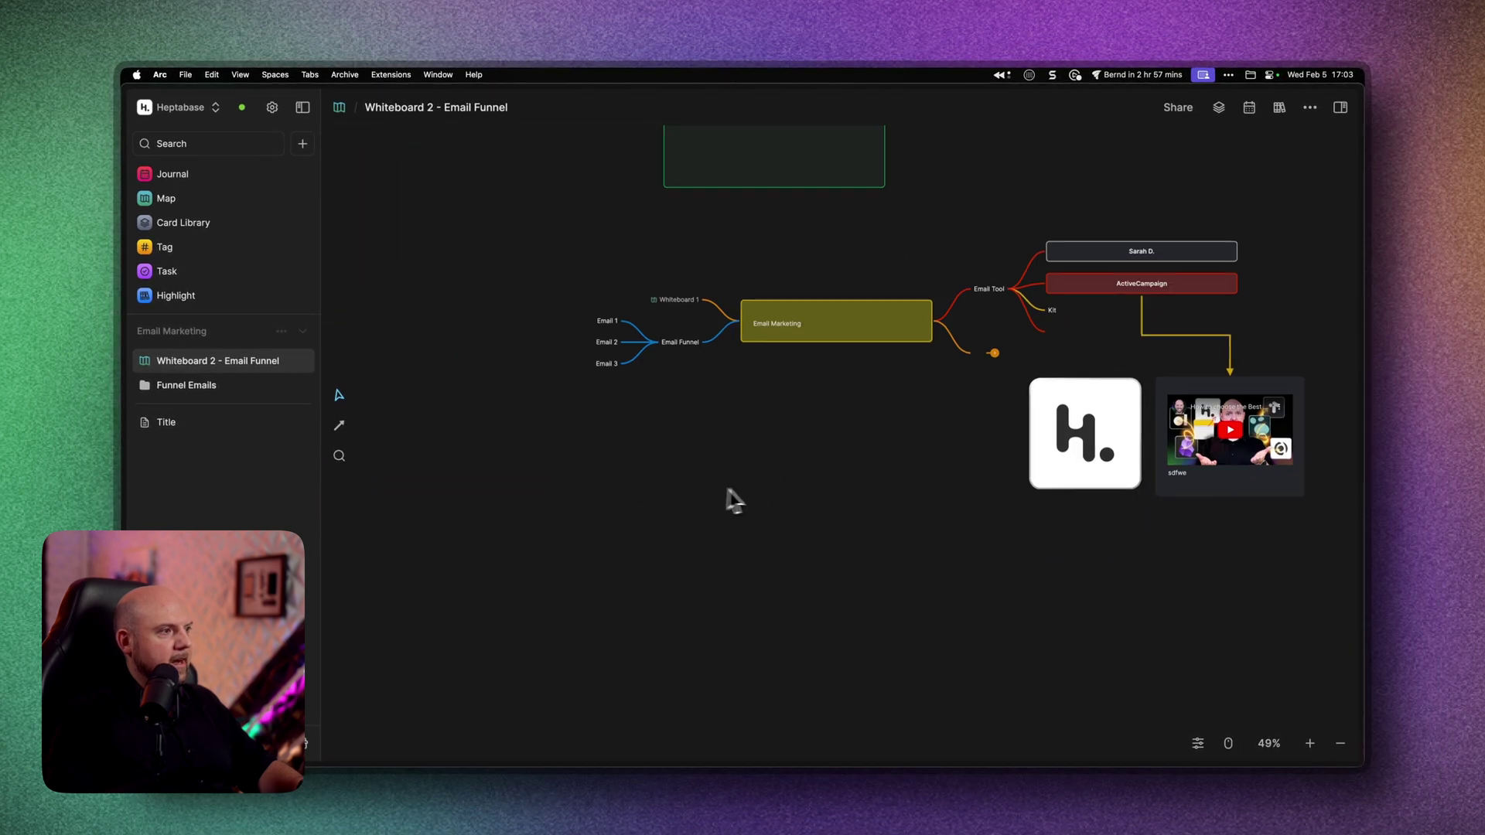
{"action": "double_click", "coordinate": [734, 506]}
{"action": "type", "text": "A new note"}
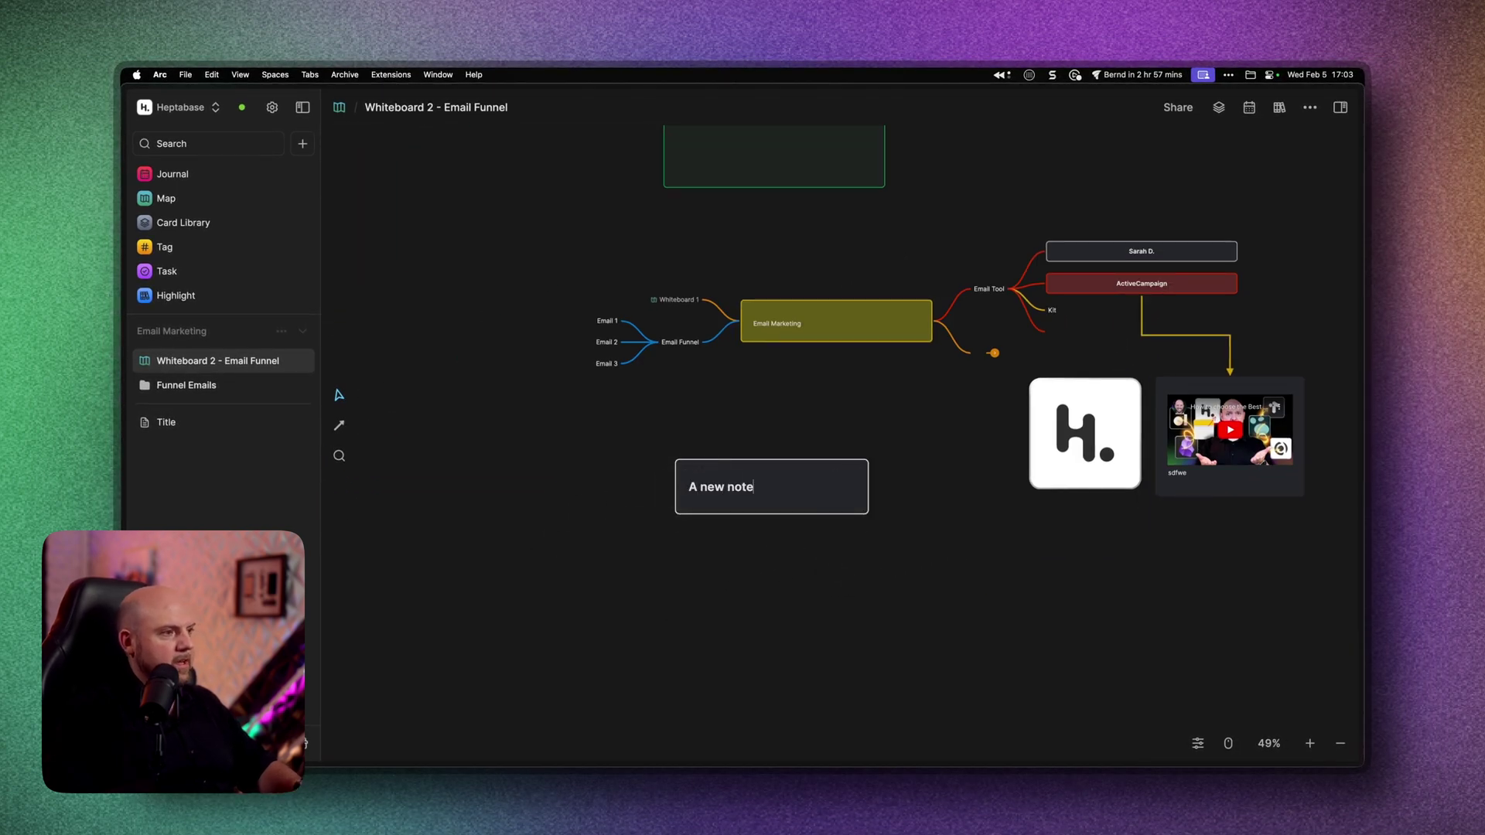
- Add the todo "I need to upload another thing" under the title of the new card
{"action": "key", "text": "Return"}
{"action": "type", "text": "[] "}
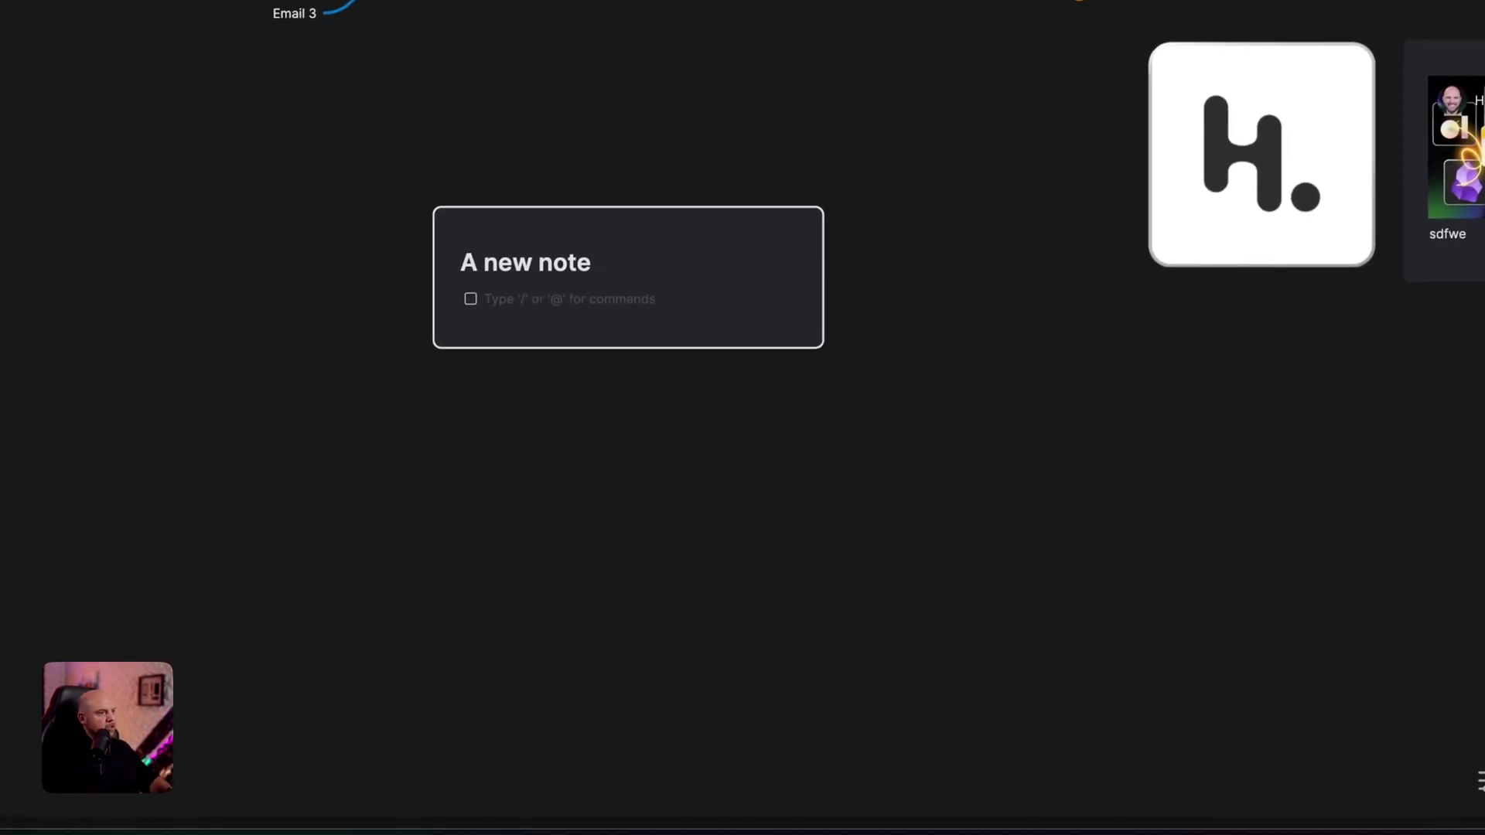
{"action": "type", "text": "I need to re"}
{"action": "key", "text": "BackSpace"}
{"action": "key", "text": "BackSpace"}
{"action": "type", "text": "upload anoth"}
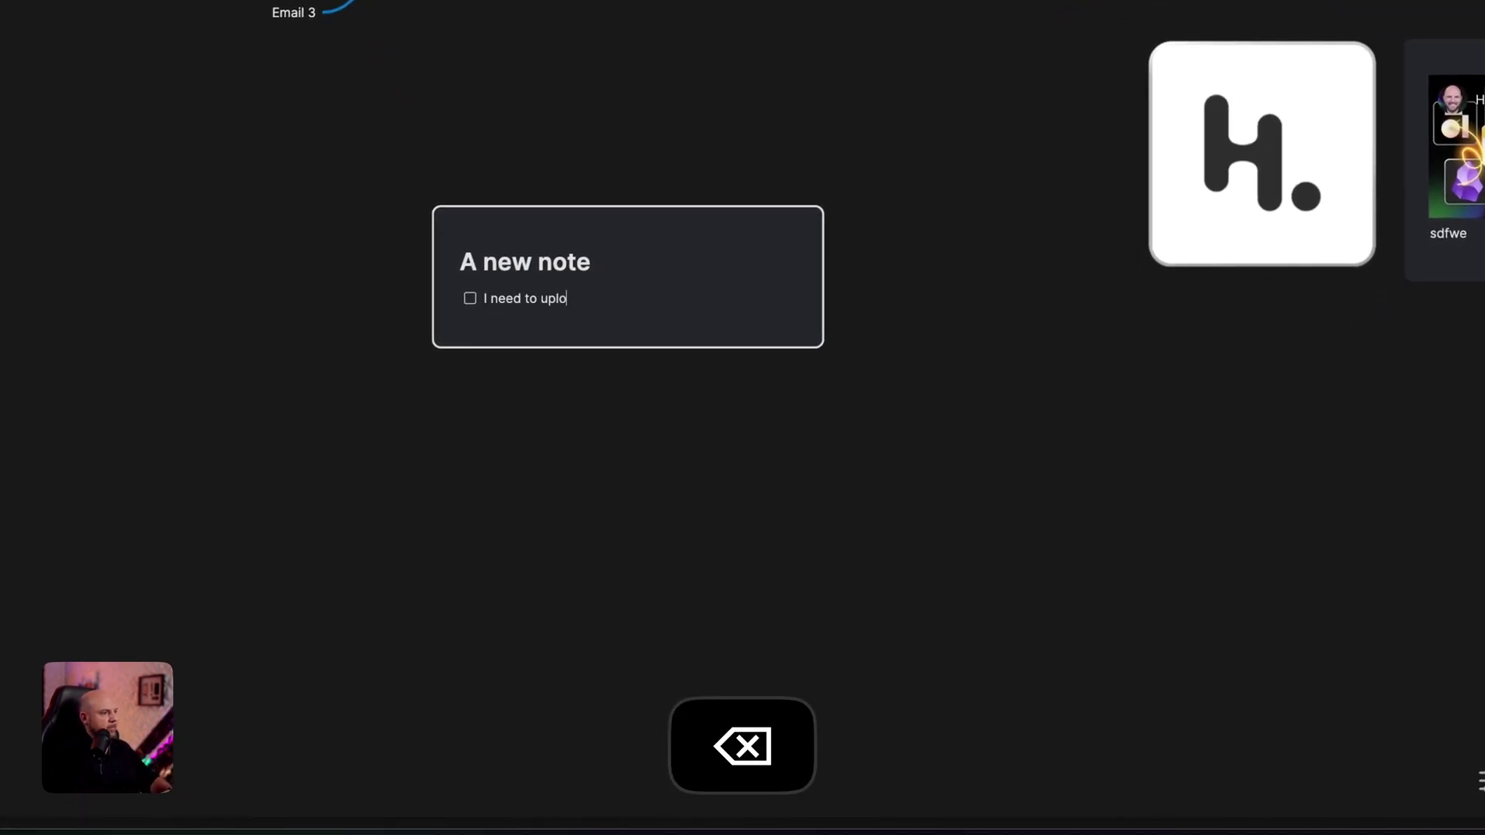
- Add plain filler lines below the card's todo: "jfaoliwej", "jpwef", "jnp;wef" and "jo"
{"action": "key", "text": "Return"}
{"action": "key", "text": "Return"}
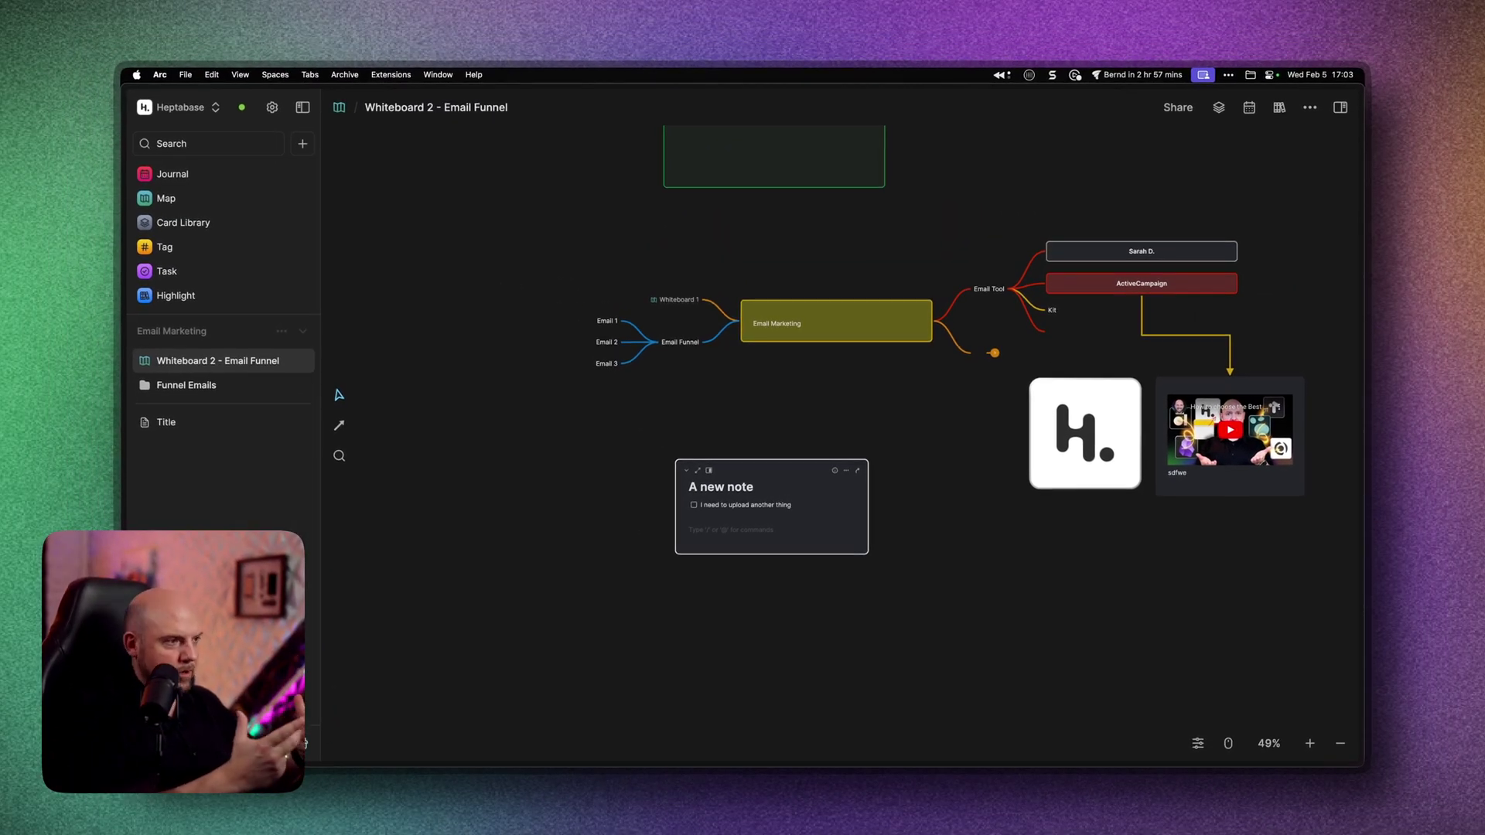
{"action": "type", "text": "jfaoliwej"}
{"action": "key", "text": "Return"}
{"action": "type", "text": "jpwef"}
{"action": "key", "text": "Return"}
{"action": "type", "text": "jnp;wef"}
{"action": "key", "text": "Return"}
{"action": "type", "text": "jo"}
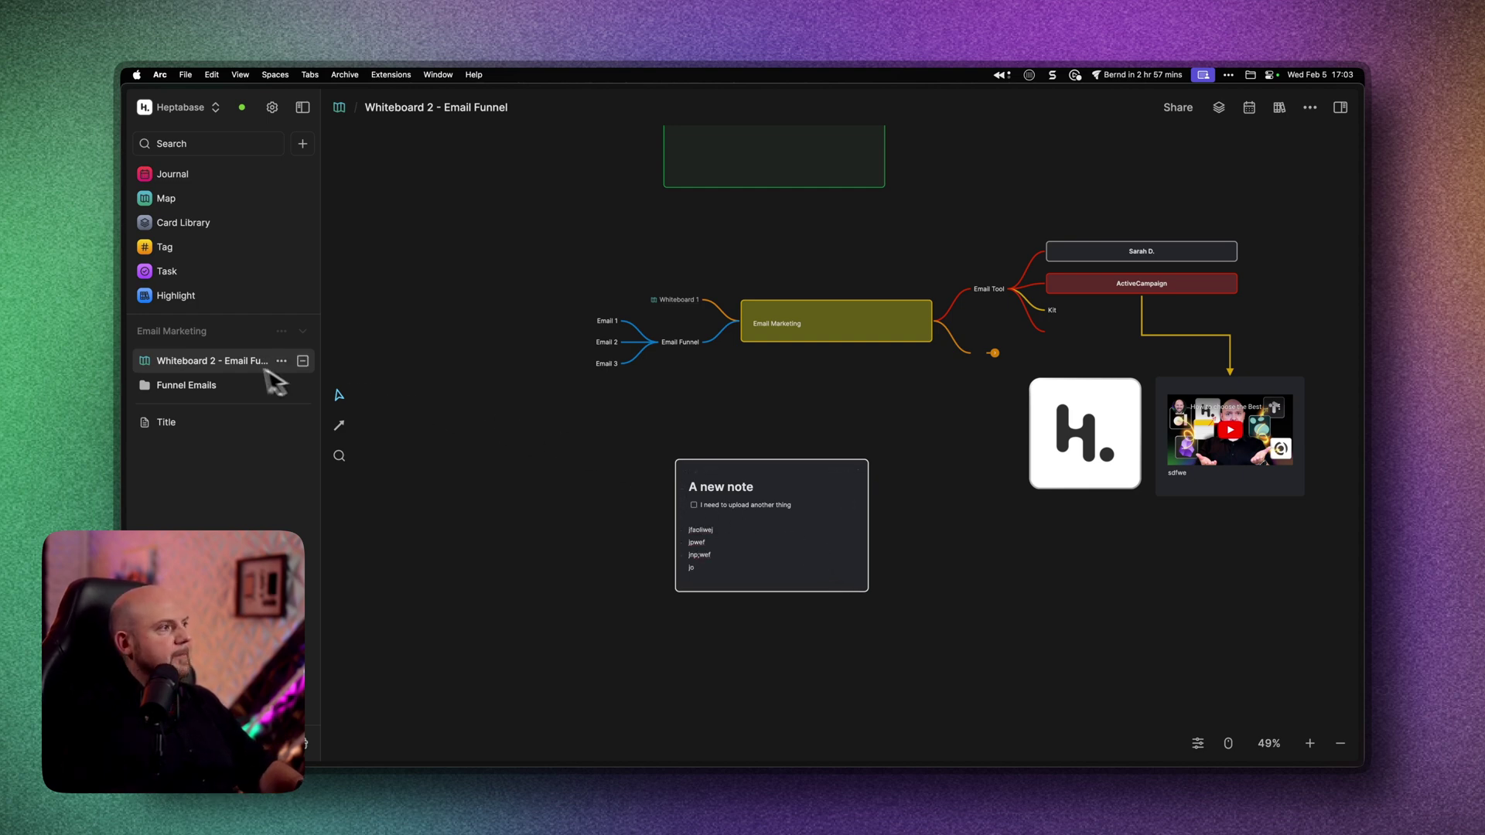
- Return to the Task overview to check where the whiteboard card's todo is listed
{"action": "left_click", "coordinate": [193, 272]}
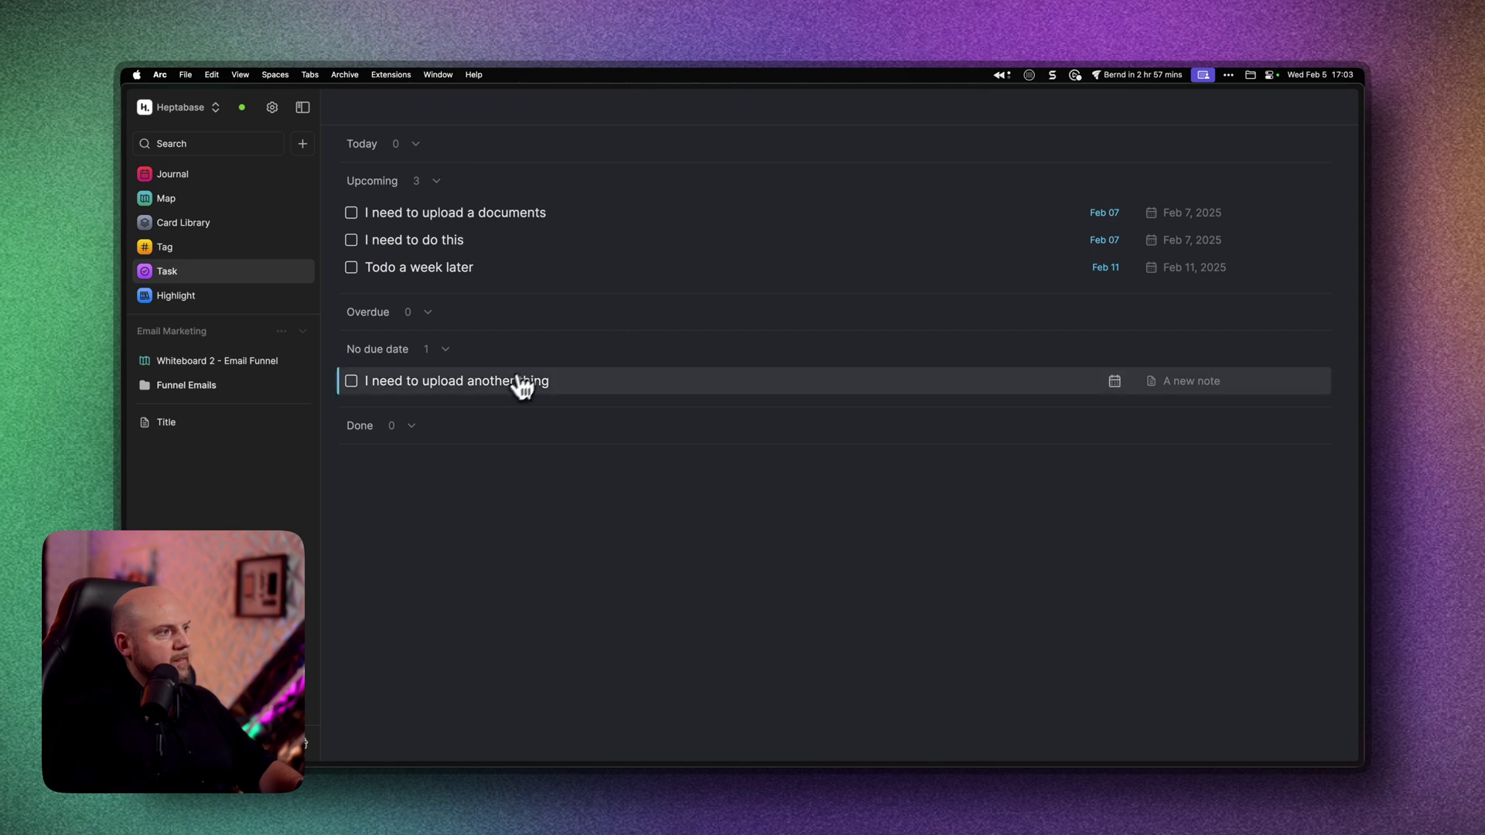
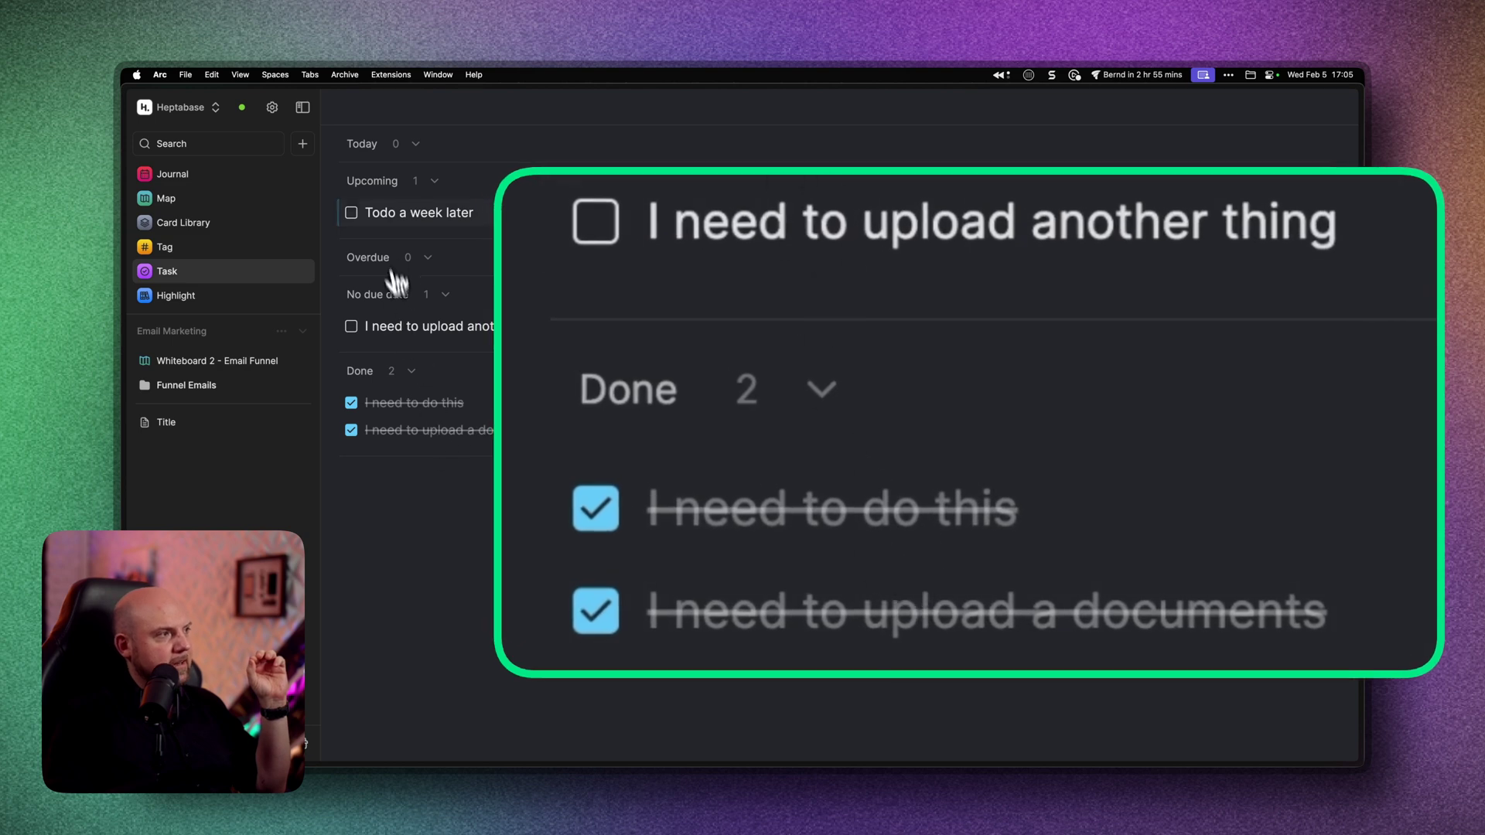
- Mark the todos "Todo a week later" and "I need to upload another thing" as done in the Task overview
{"action": "left_click", "coordinate": [351, 212]}
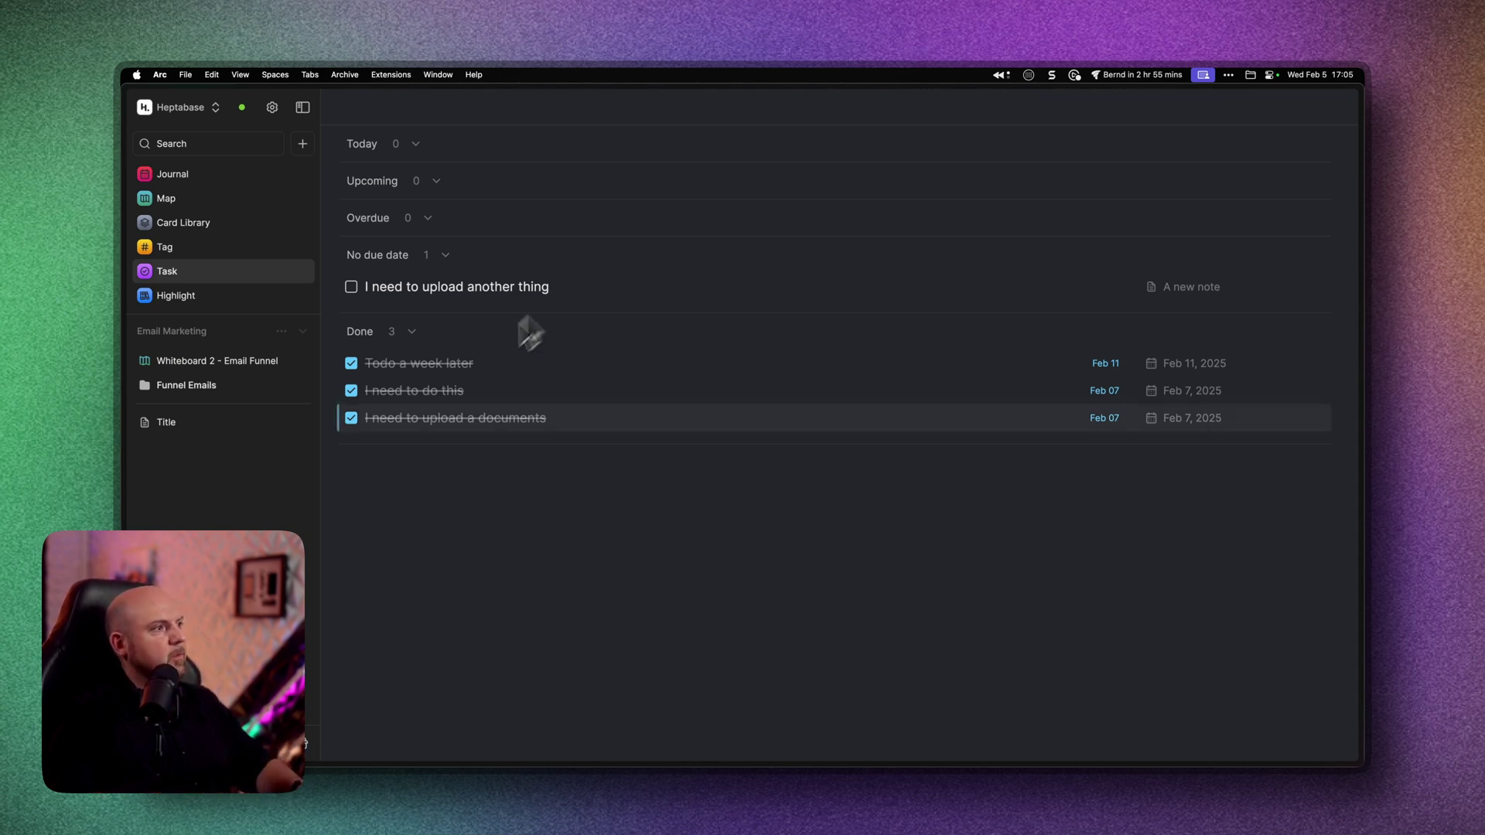
{"action": "left_click", "coordinate": [351, 287]}
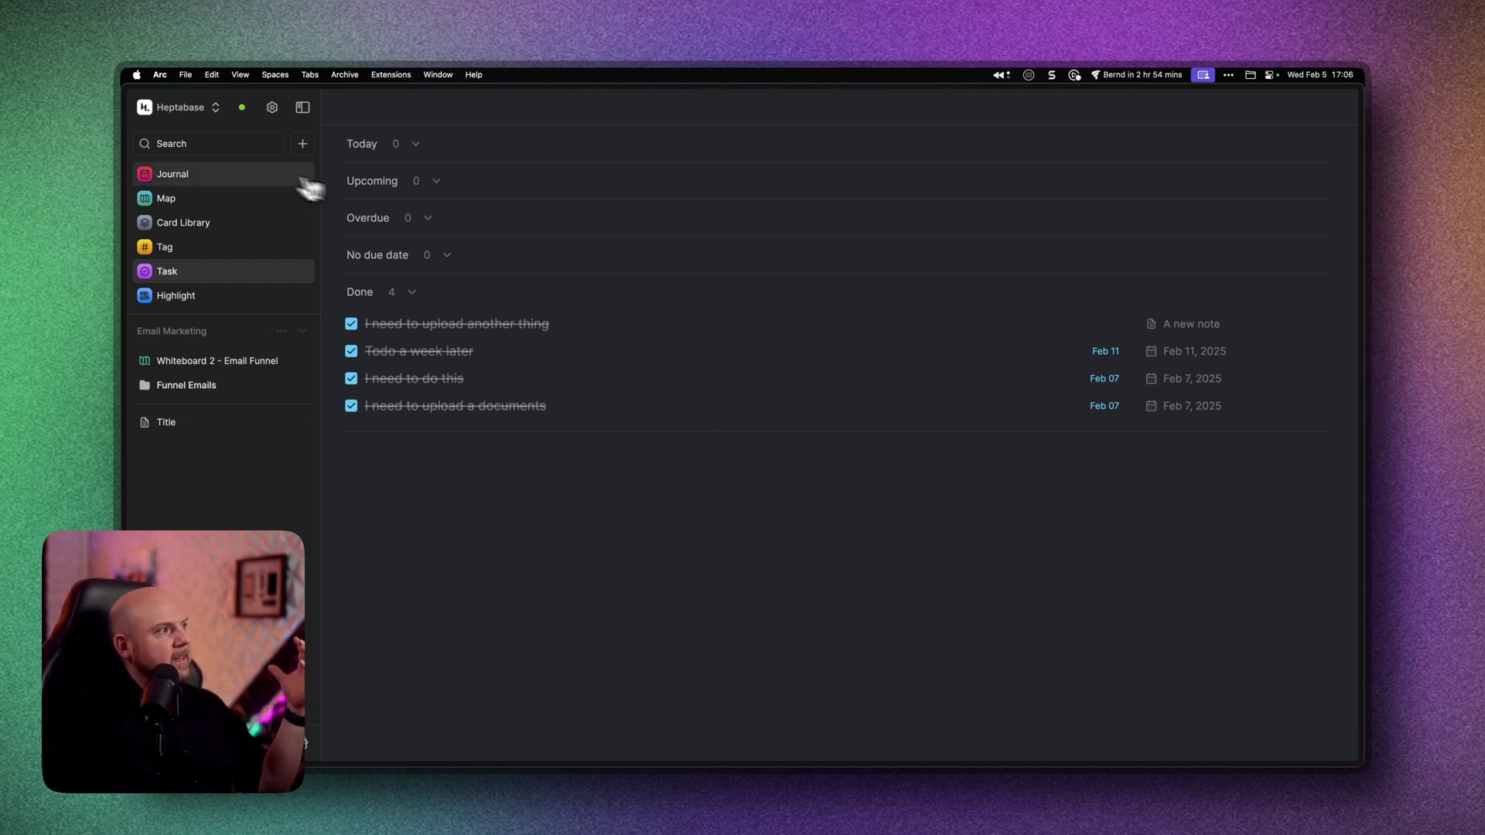
- View the journal page for Feb 11, 2025 and return to the Task overview
{"action": "left_click", "coordinate": [236, 188]}
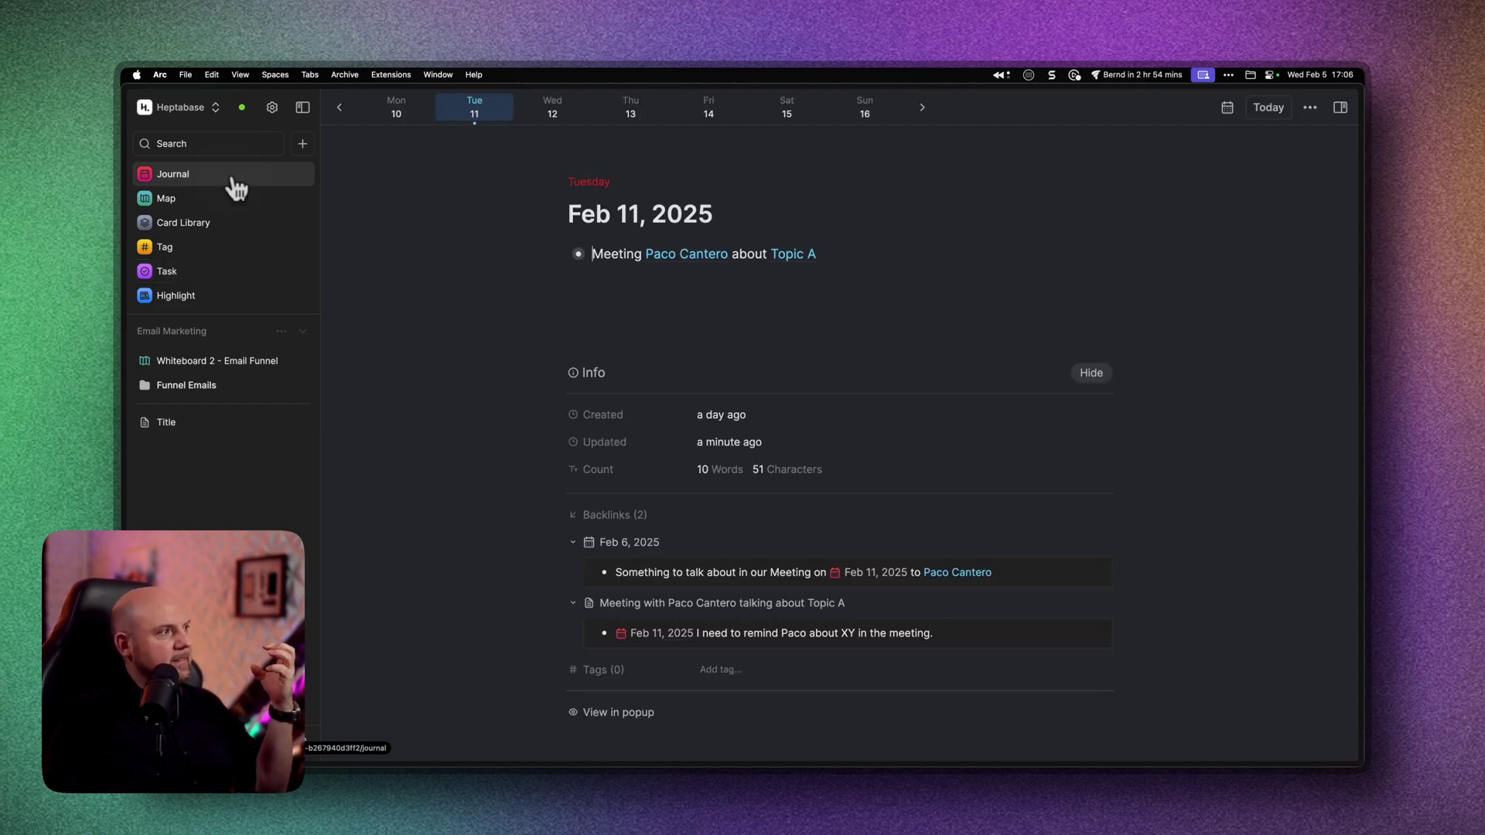
{"action": "left_click", "coordinate": [230, 272]}
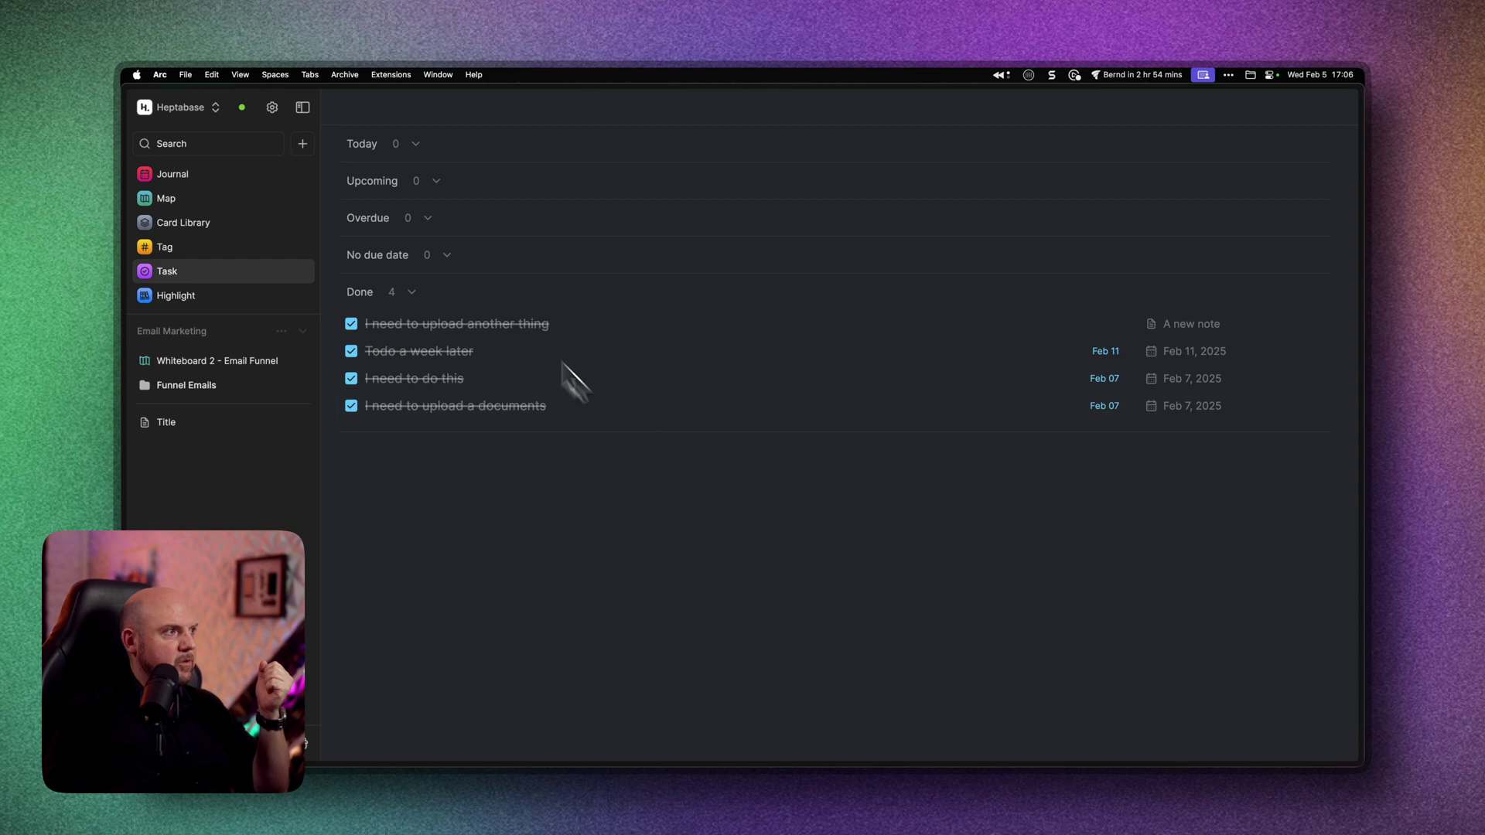
- Reschedule the done todo "Todo a week later" to Feb 17 and "I need to do this" to Tomorrow
{"action": "left_click", "coordinate": [1100, 355]}
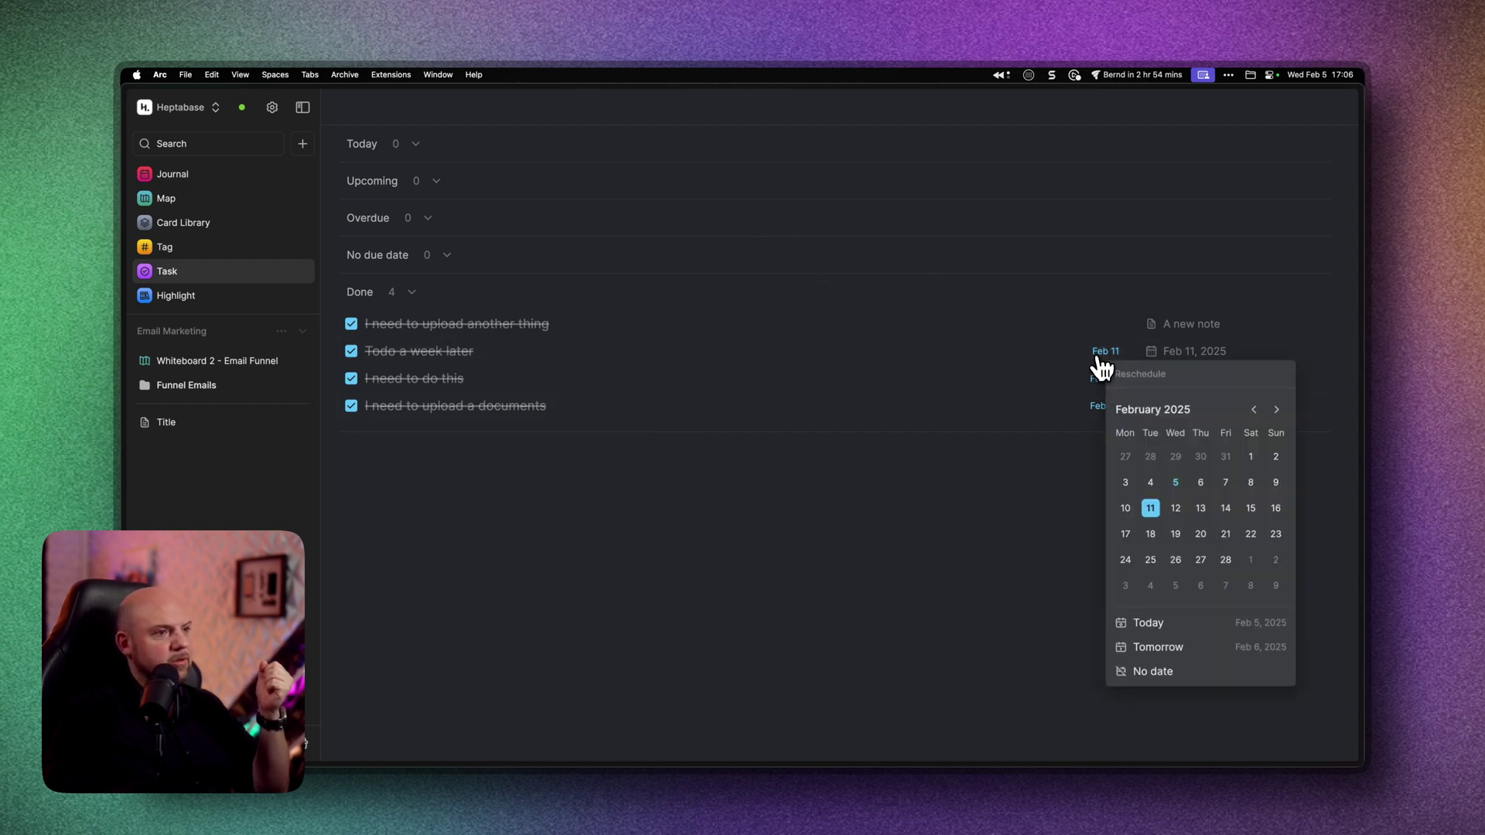
{"action": "left_click", "coordinate": [1125, 533]}
{"action": "left_click", "coordinate": [1105, 378]}
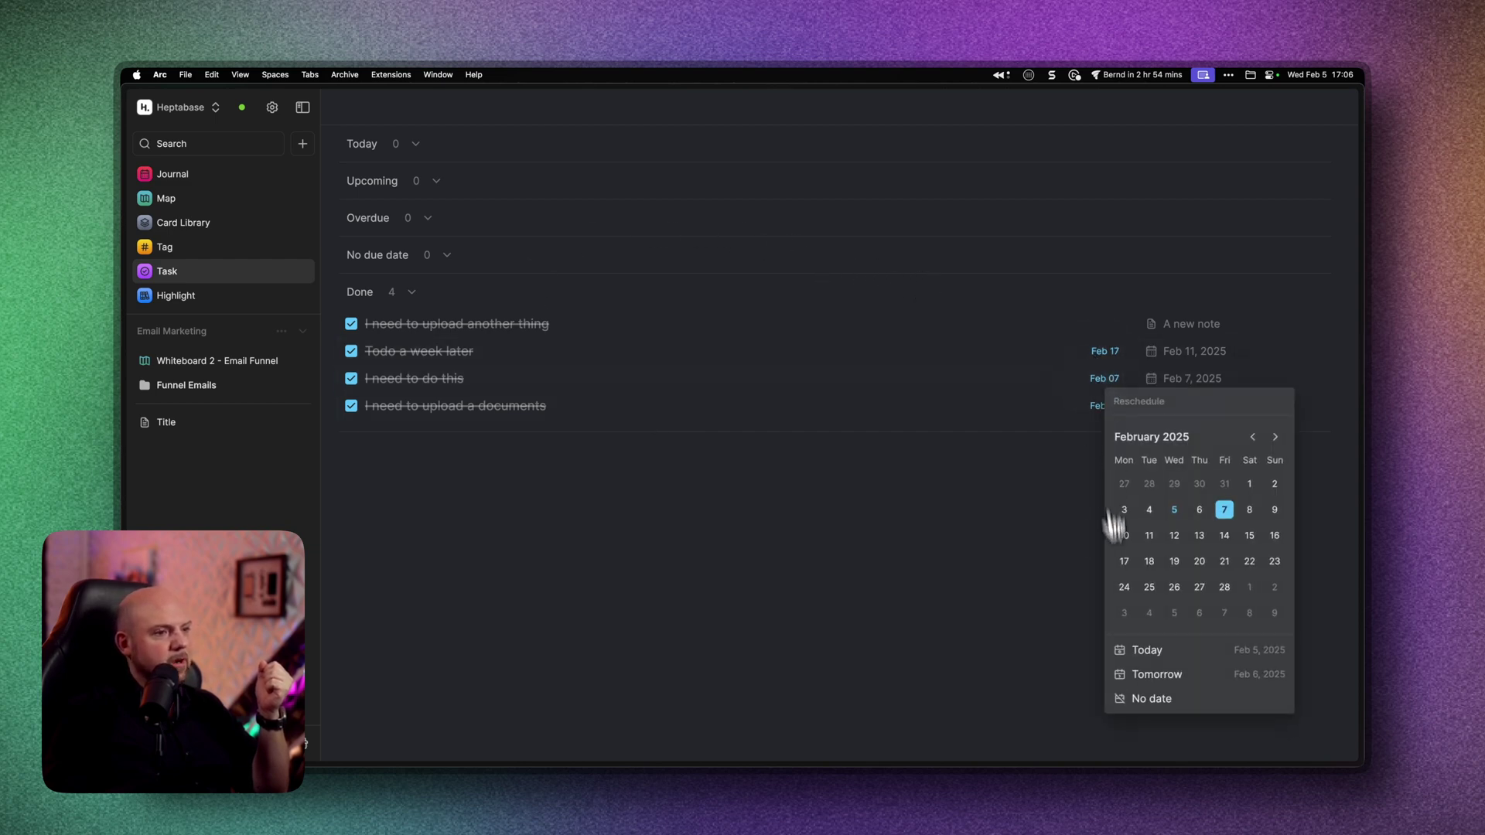
{"action": "left_click", "coordinate": [1150, 676]}
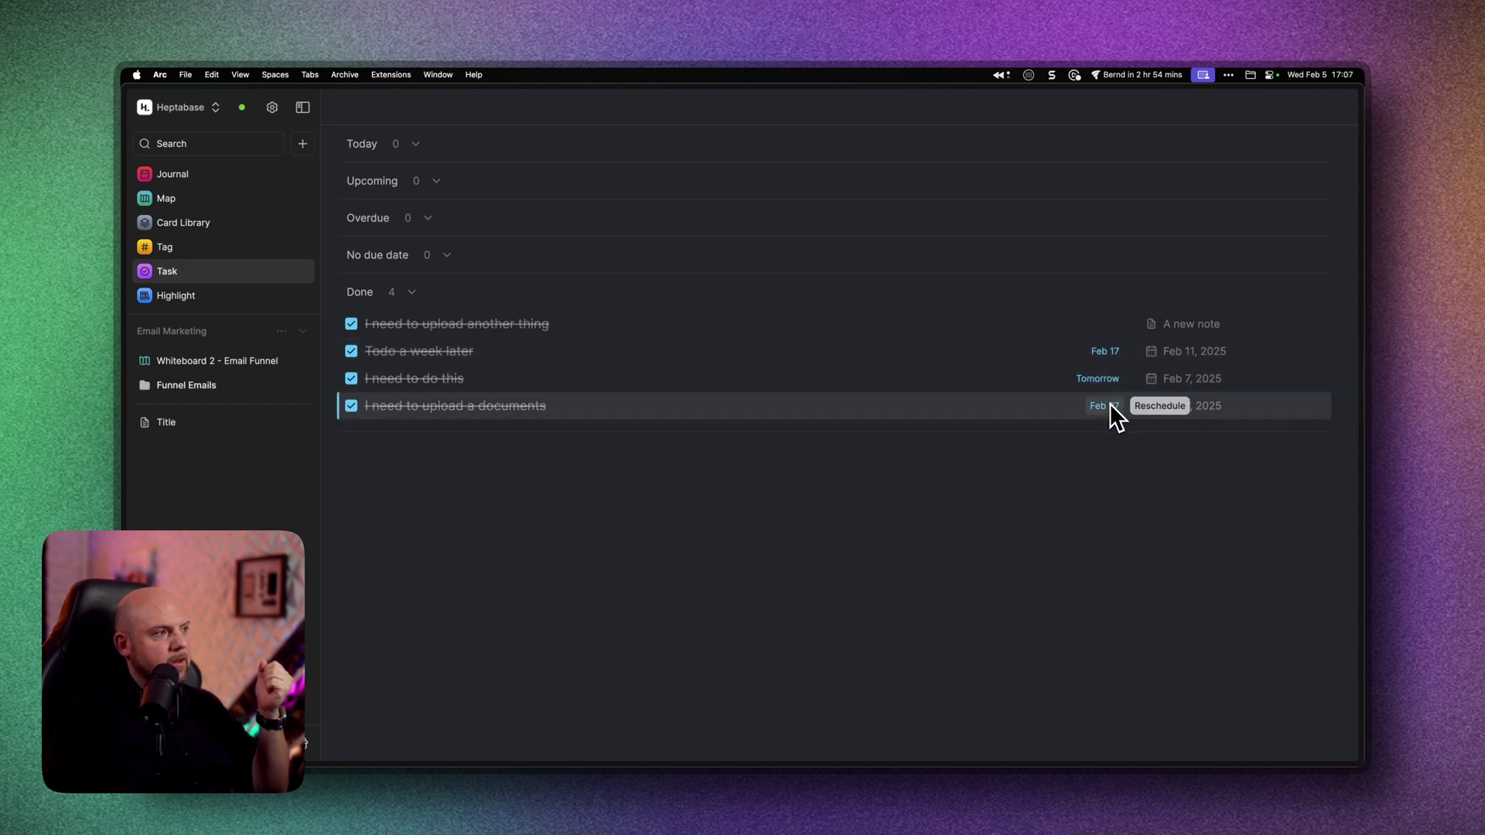